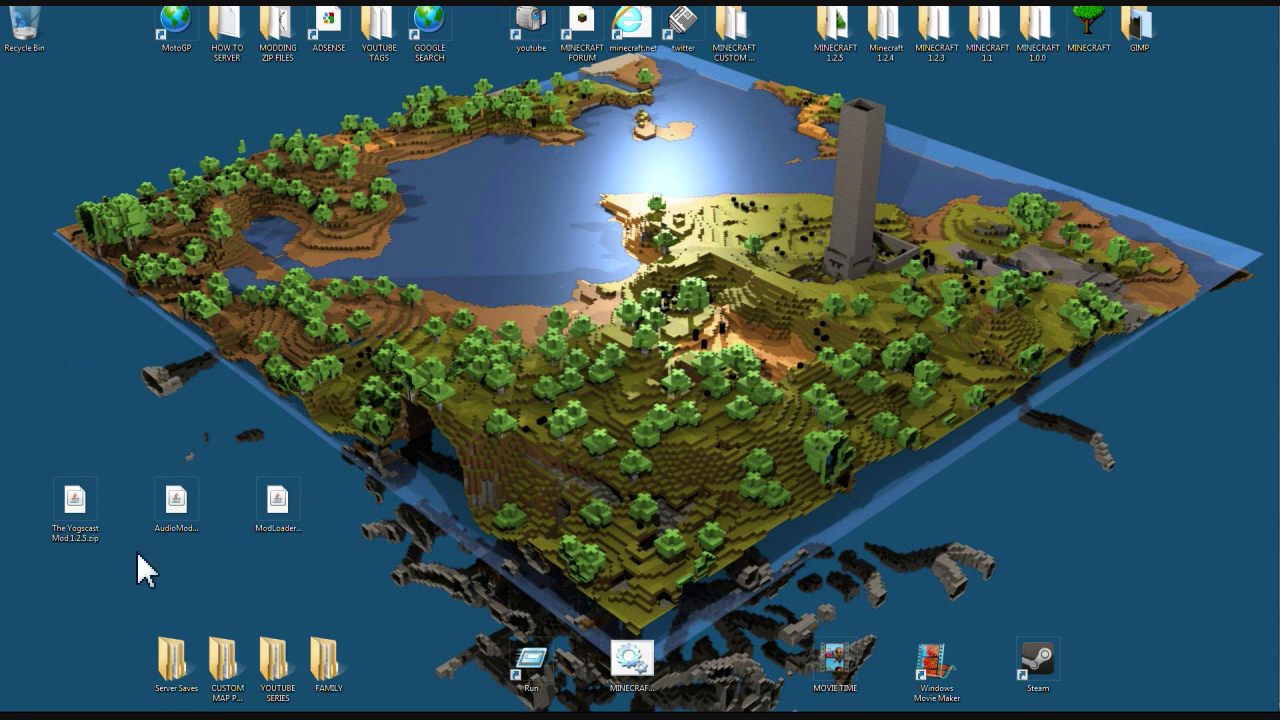
pyautogui.click(292, 518)
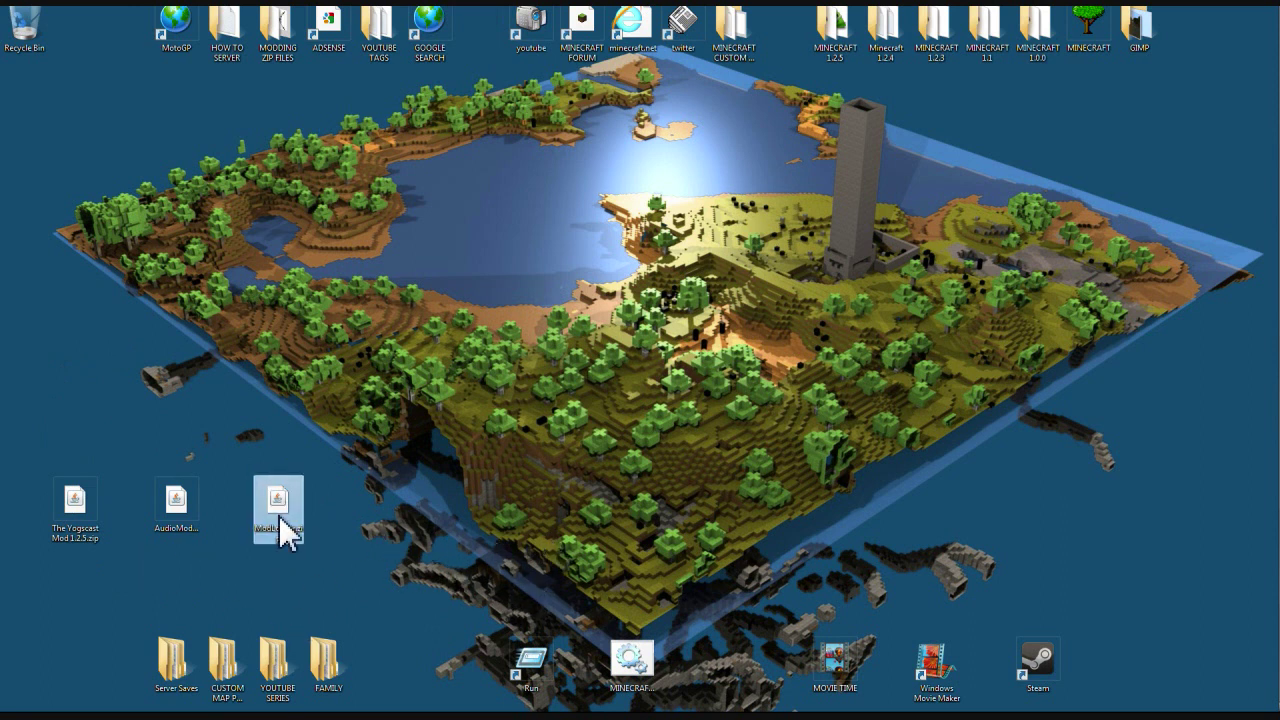
pyautogui.click(178, 515)
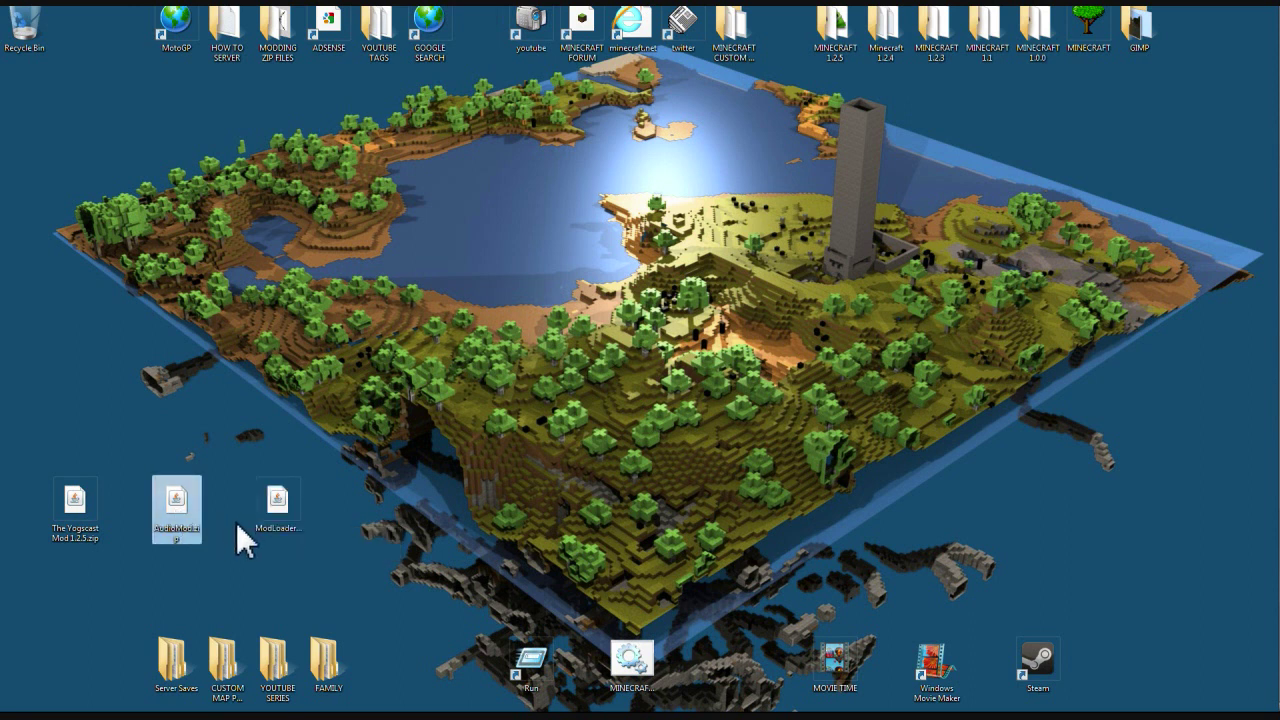
pyautogui.click(87, 516)
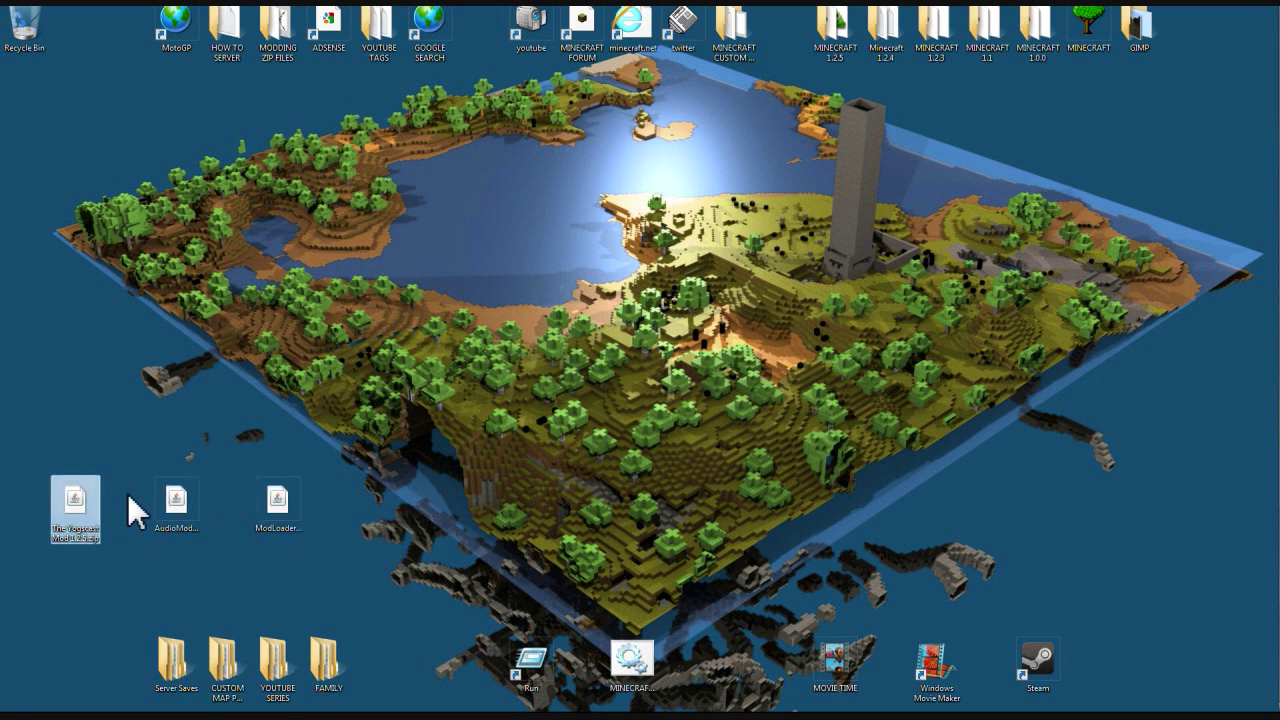
pyautogui.click(68, 383)
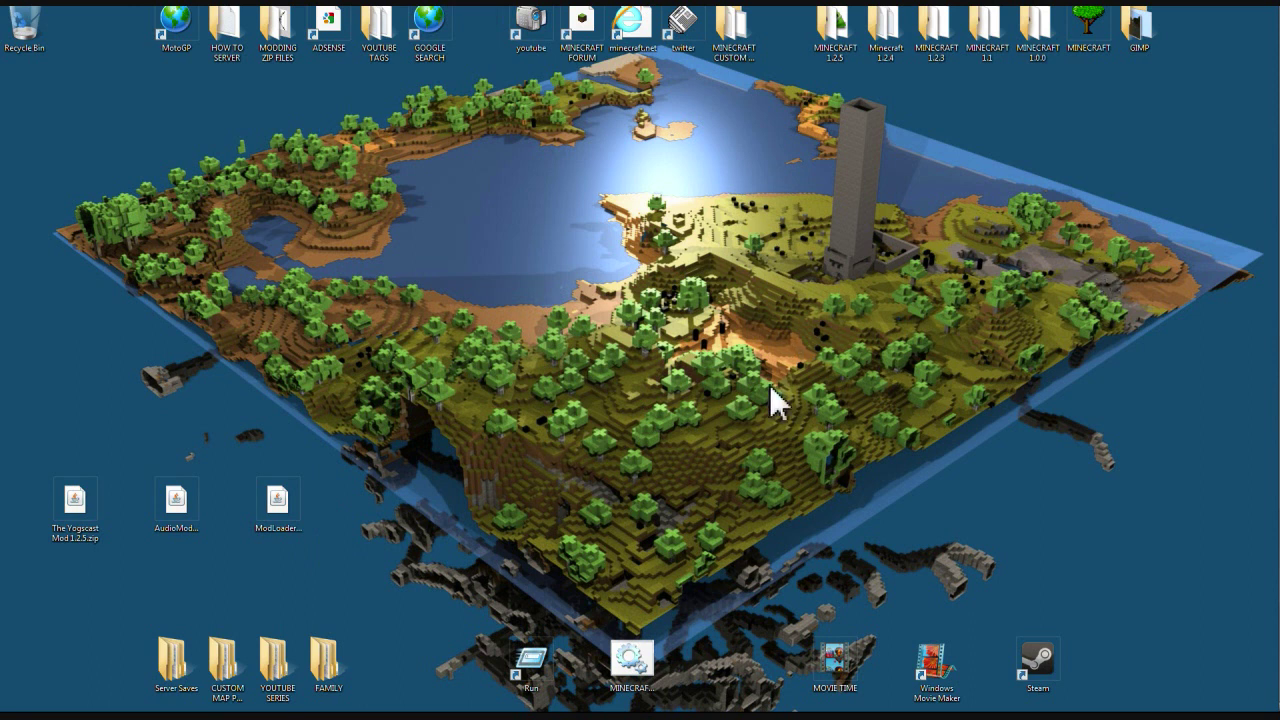
# Step: Find the Roaming folder by searching the computer for %APPDATA%, and open the .minecraft folder inside it
pyautogui.moveTo(1278, 130)
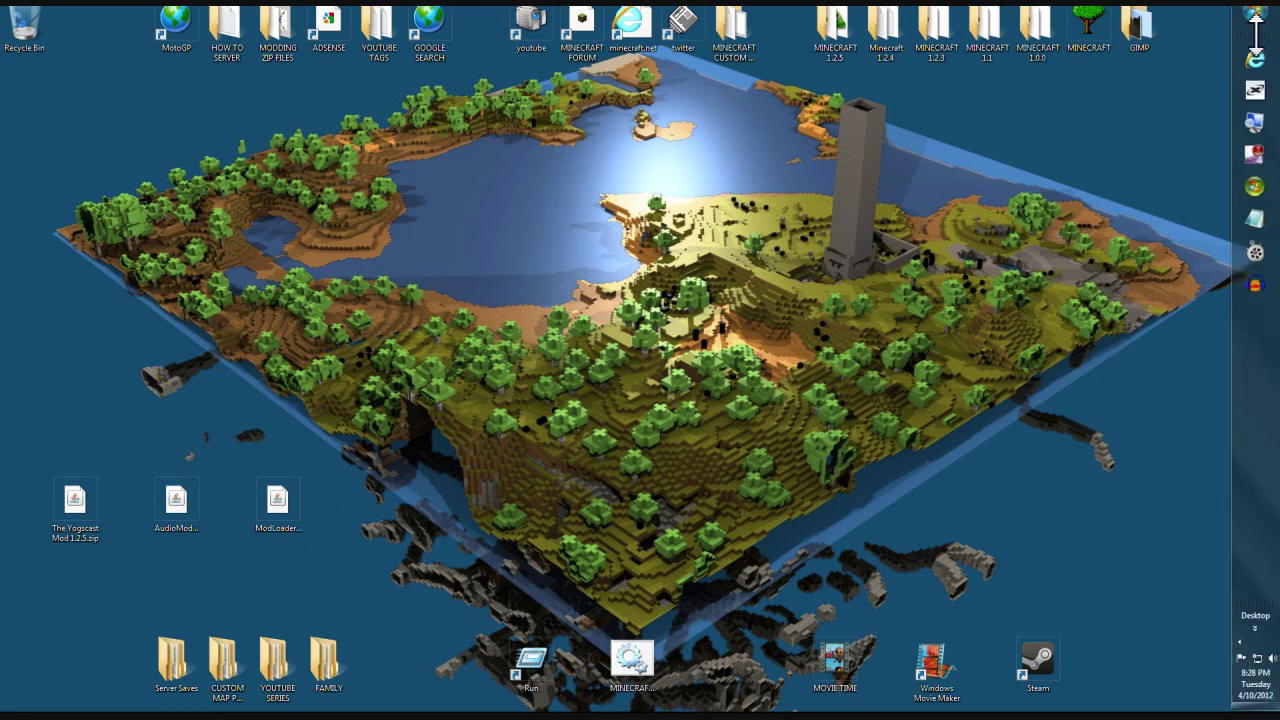
pyautogui.click(1255, 17)
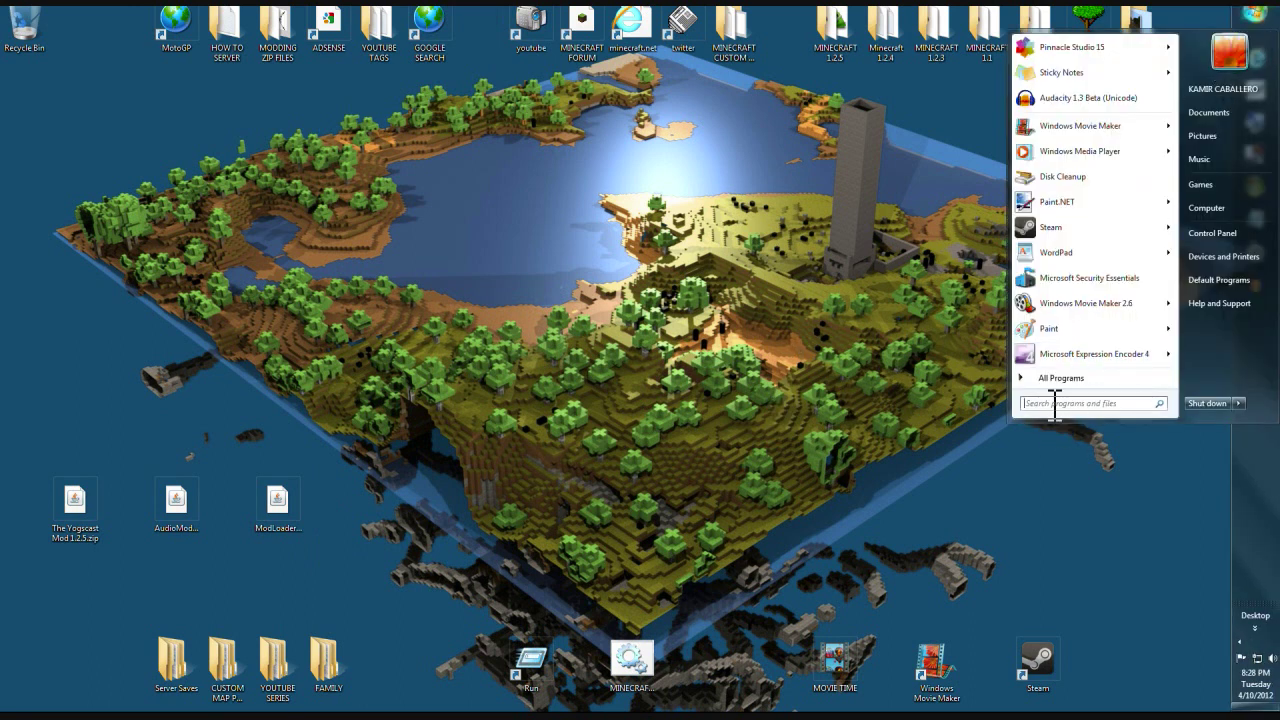
pyautogui.write('%')
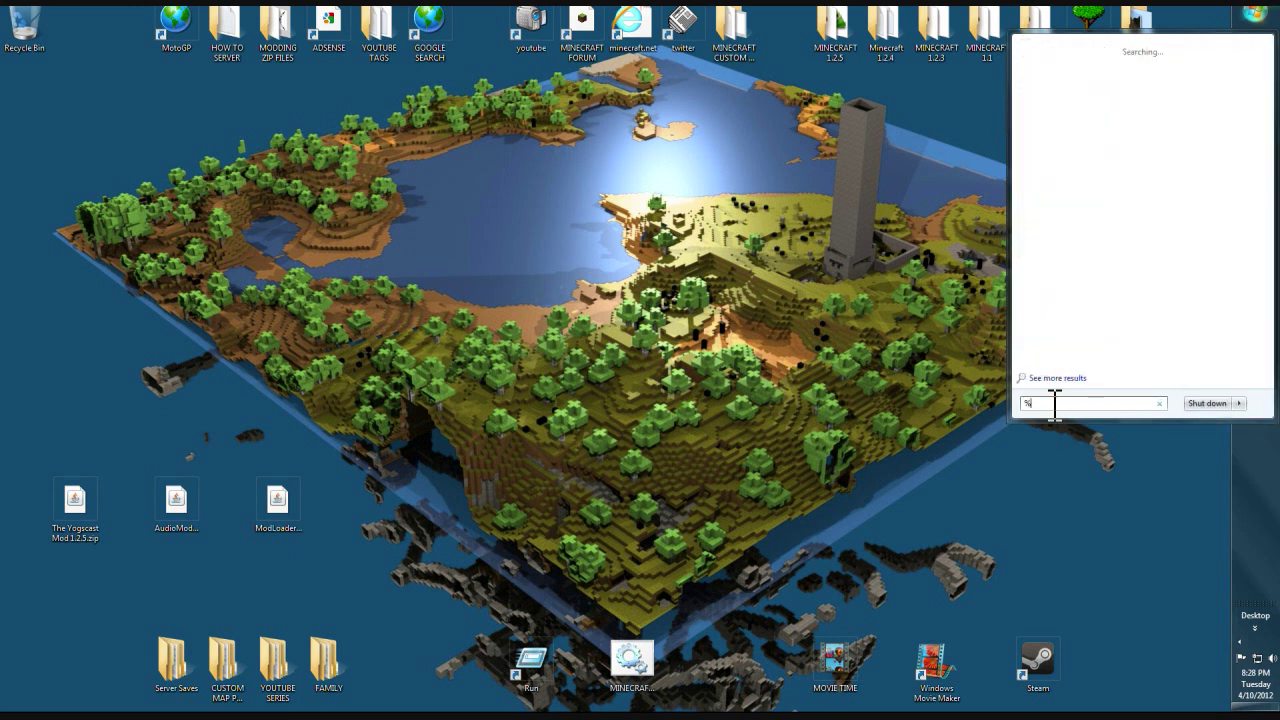
pyautogui.write('APPDA')
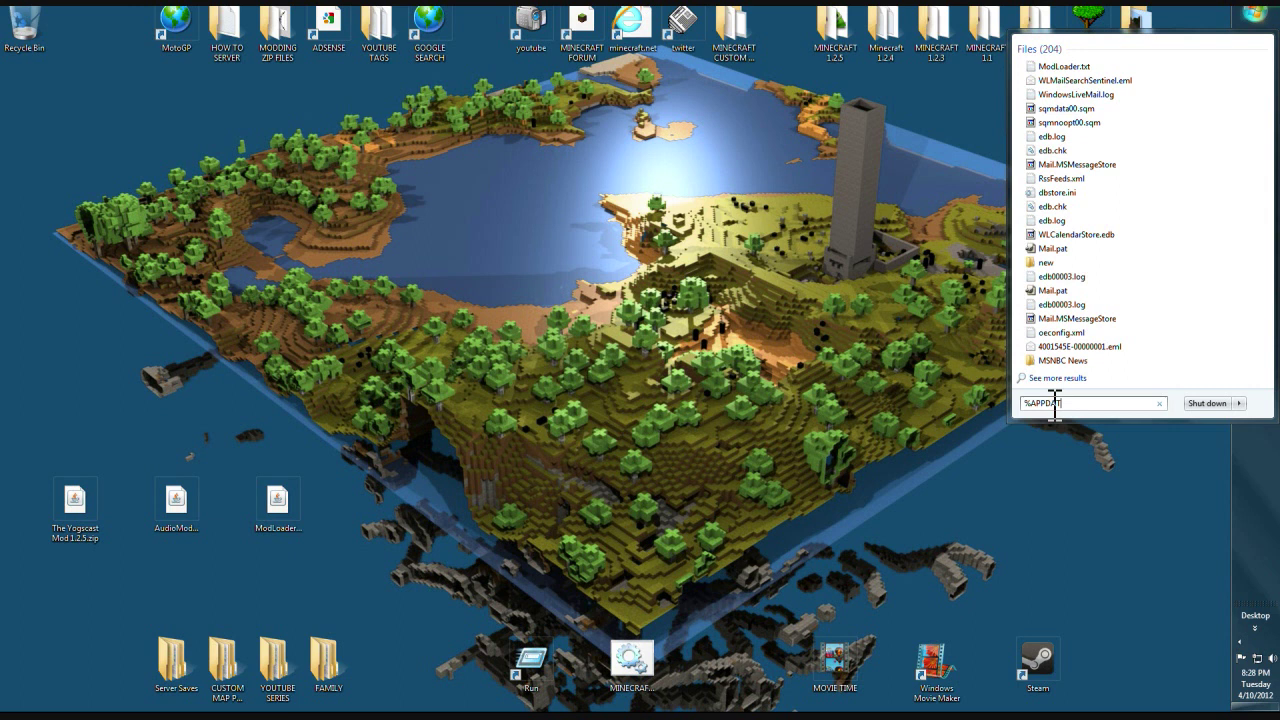
pyautogui.write('TA%')
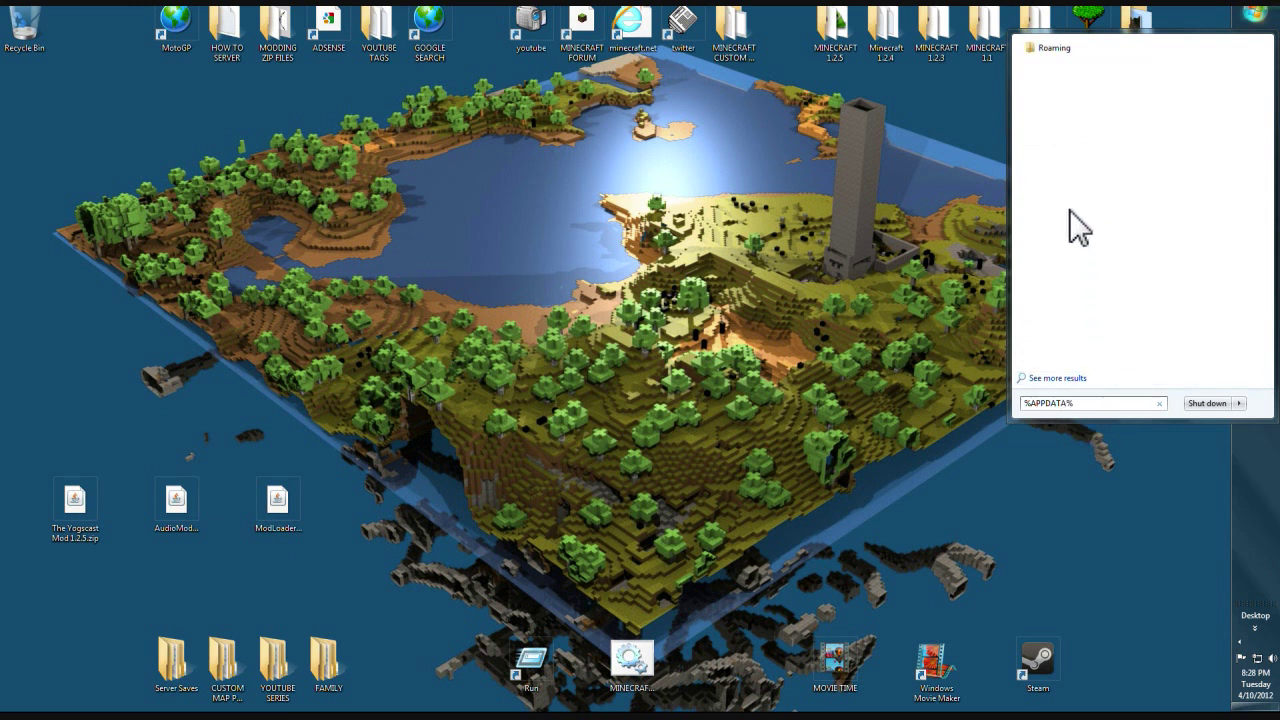
pyautogui.click(1054, 49)
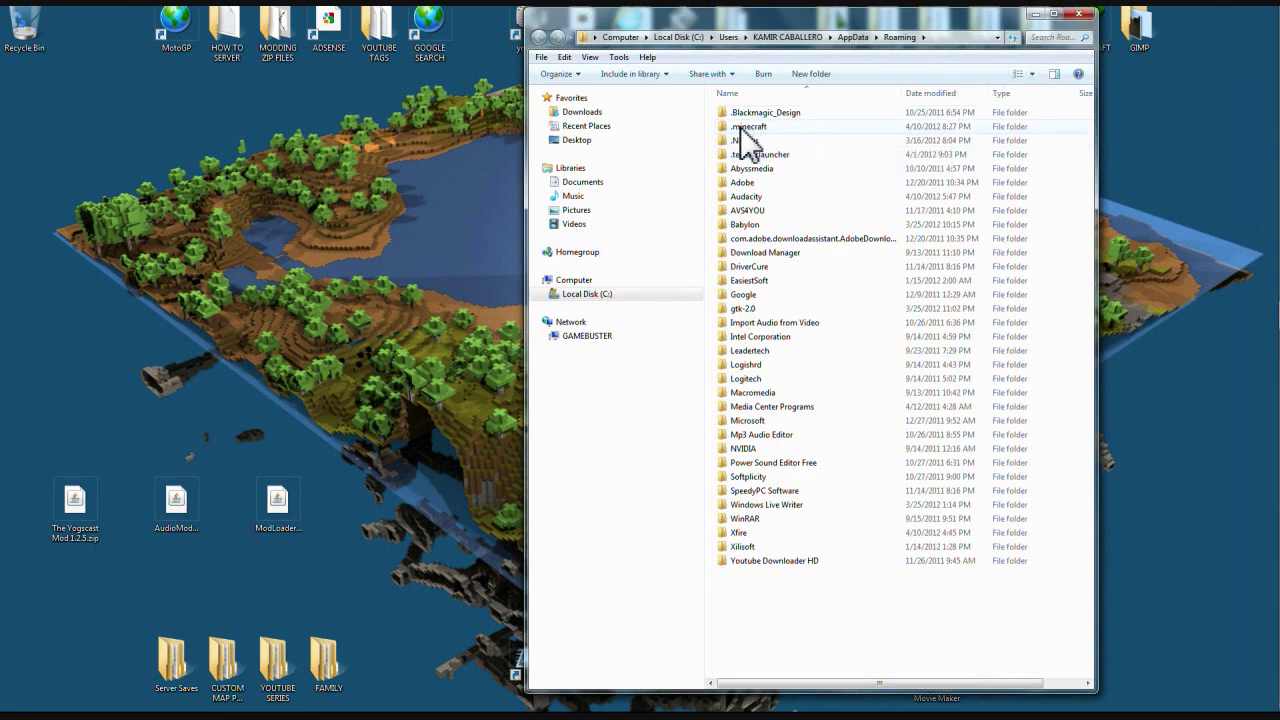
pyautogui.doubleClick(746, 128)
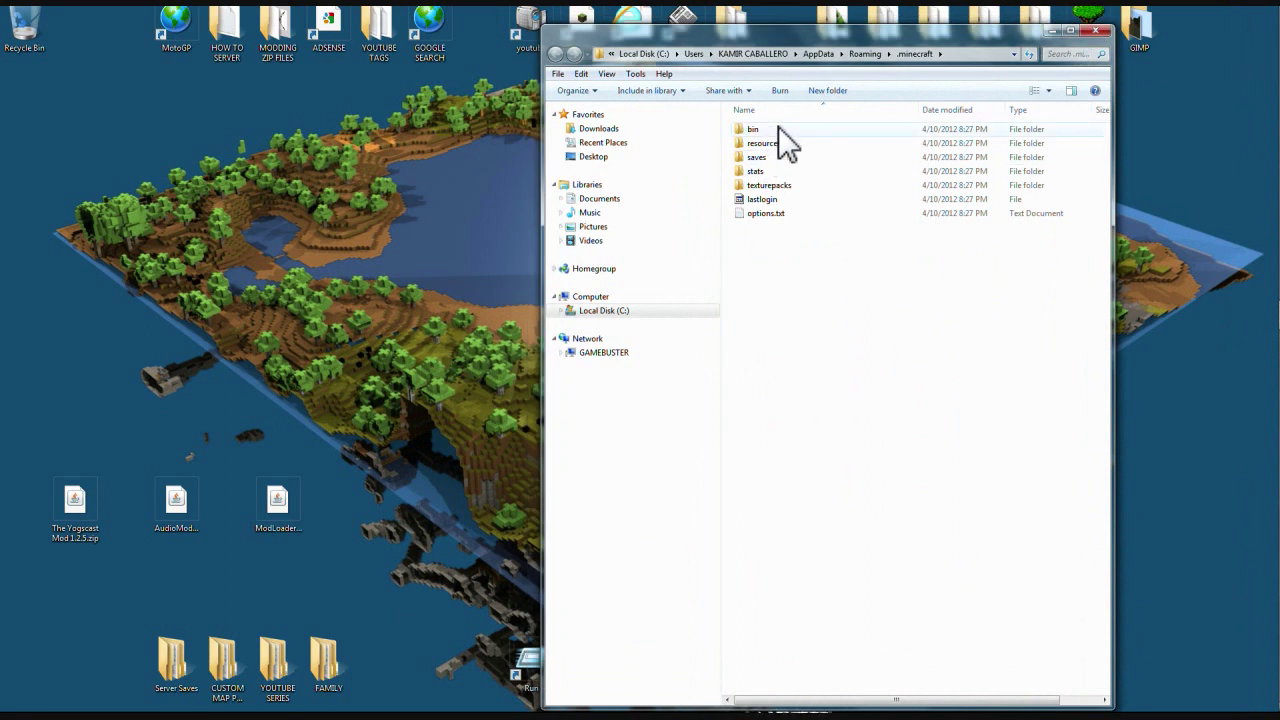
# Step: Move the .minecraft folder window aside, shorten it to fit its file list, and open the bin folder
pyautogui.moveTo(805, 35); pyautogui.dragTo(873, 7)
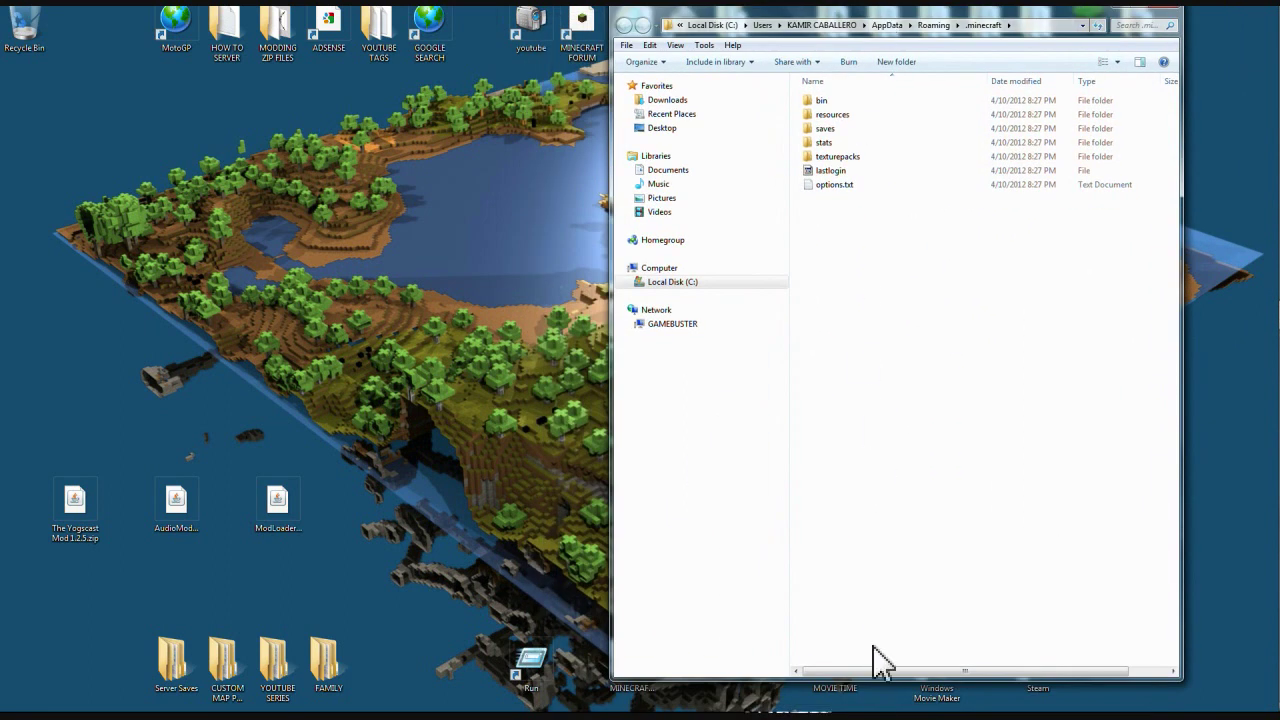
pyautogui.moveTo(876, 680); pyautogui.dragTo(903, 243)
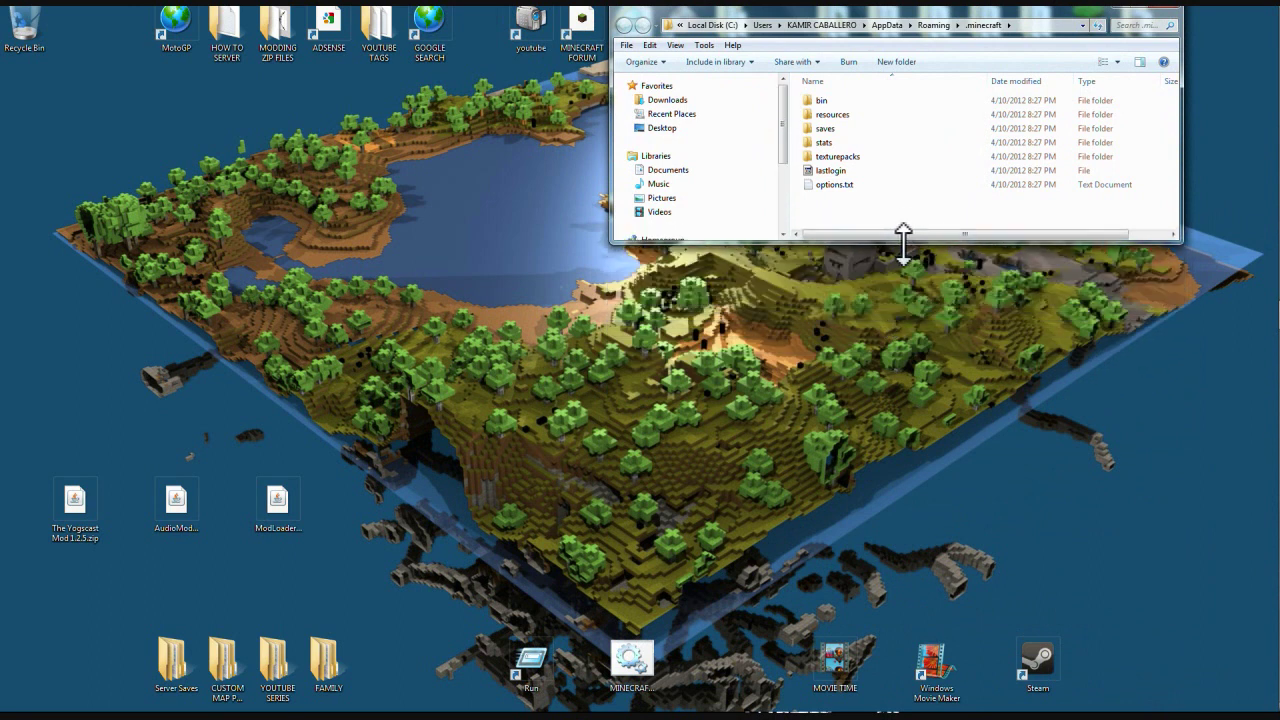
pyautogui.click(817, 105)
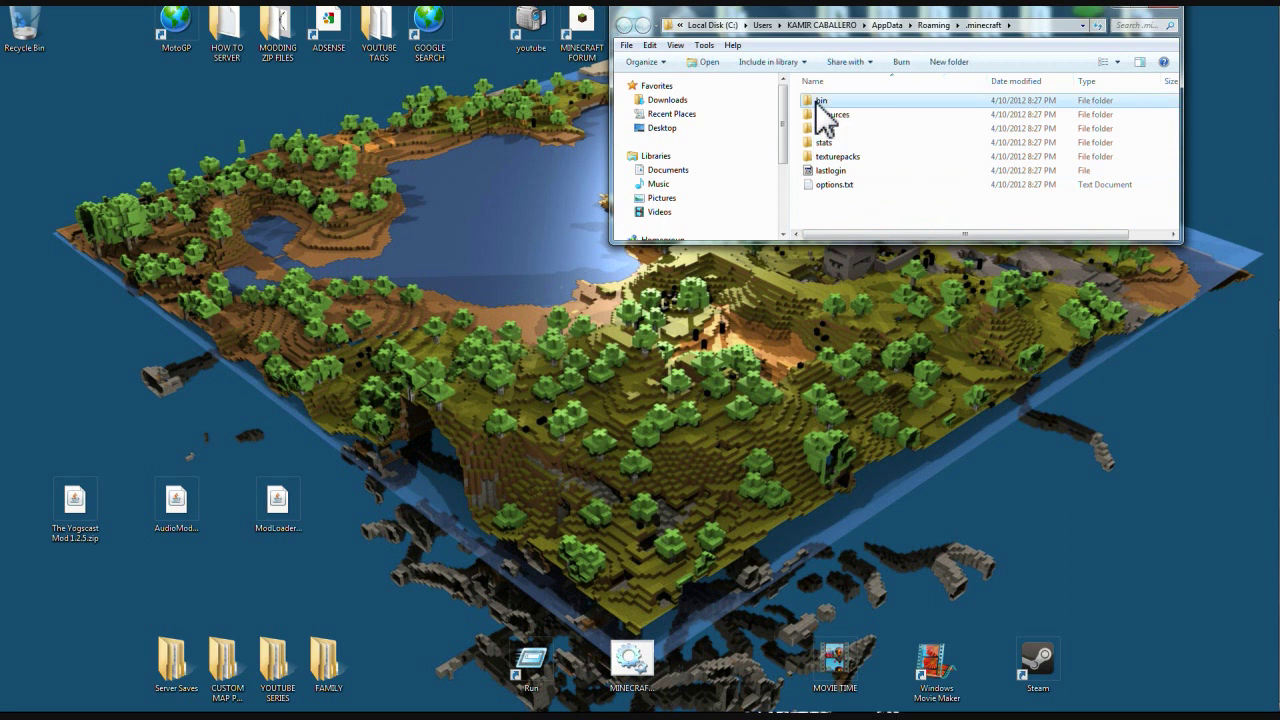
pyautogui.doubleClick(820, 104)
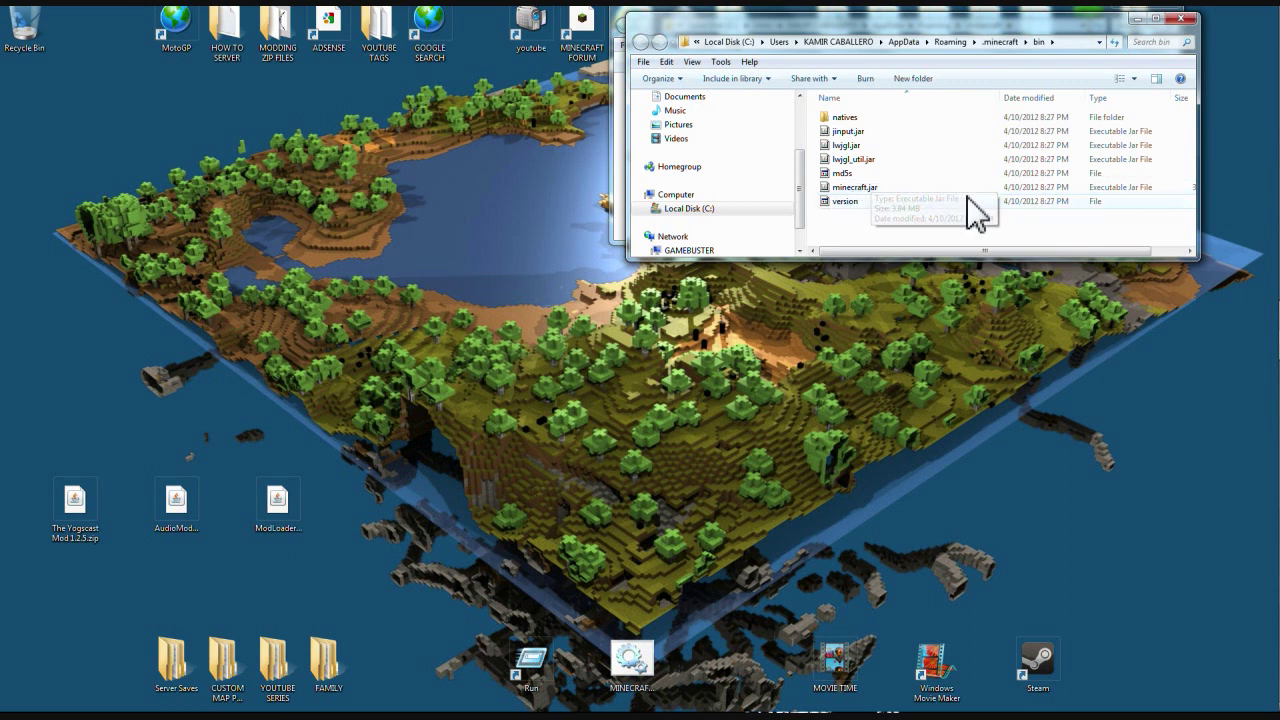
# Step: Open minecraft.jar with WinRAR archiver and dismiss the licence purchase reminder
pyautogui.rightClick(860, 190)
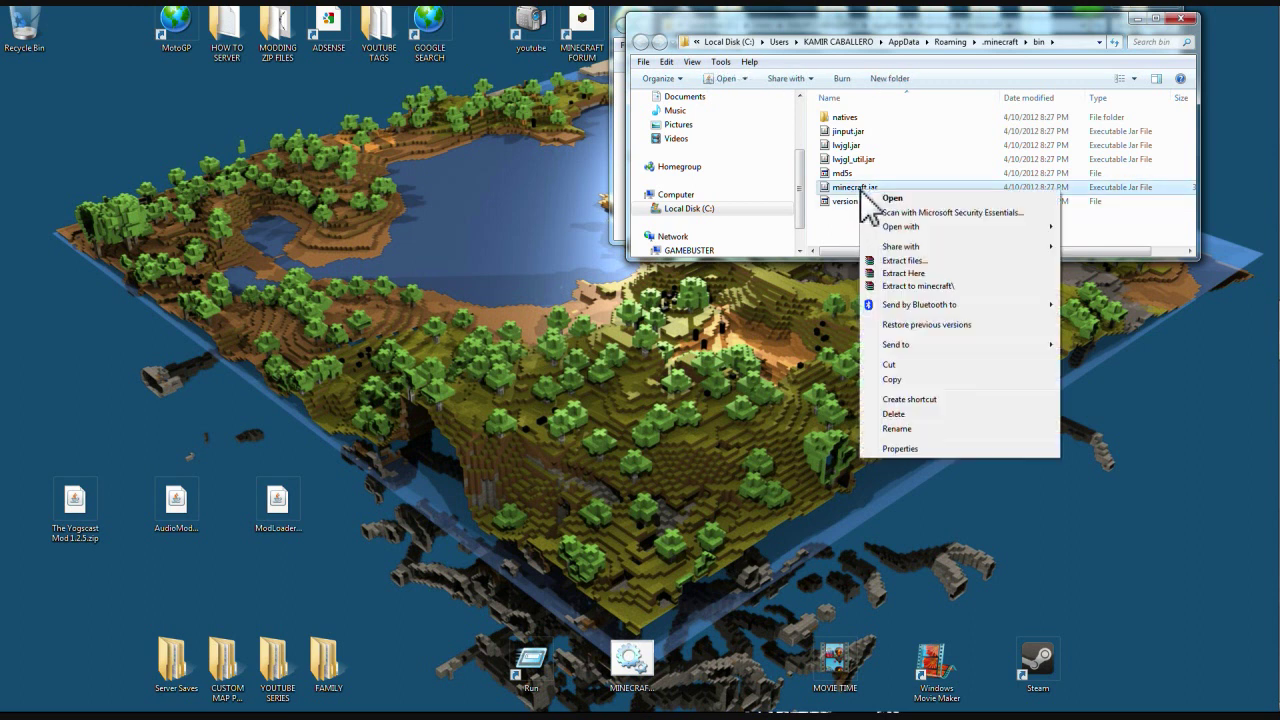
pyautogui.moveTo(905, 228)
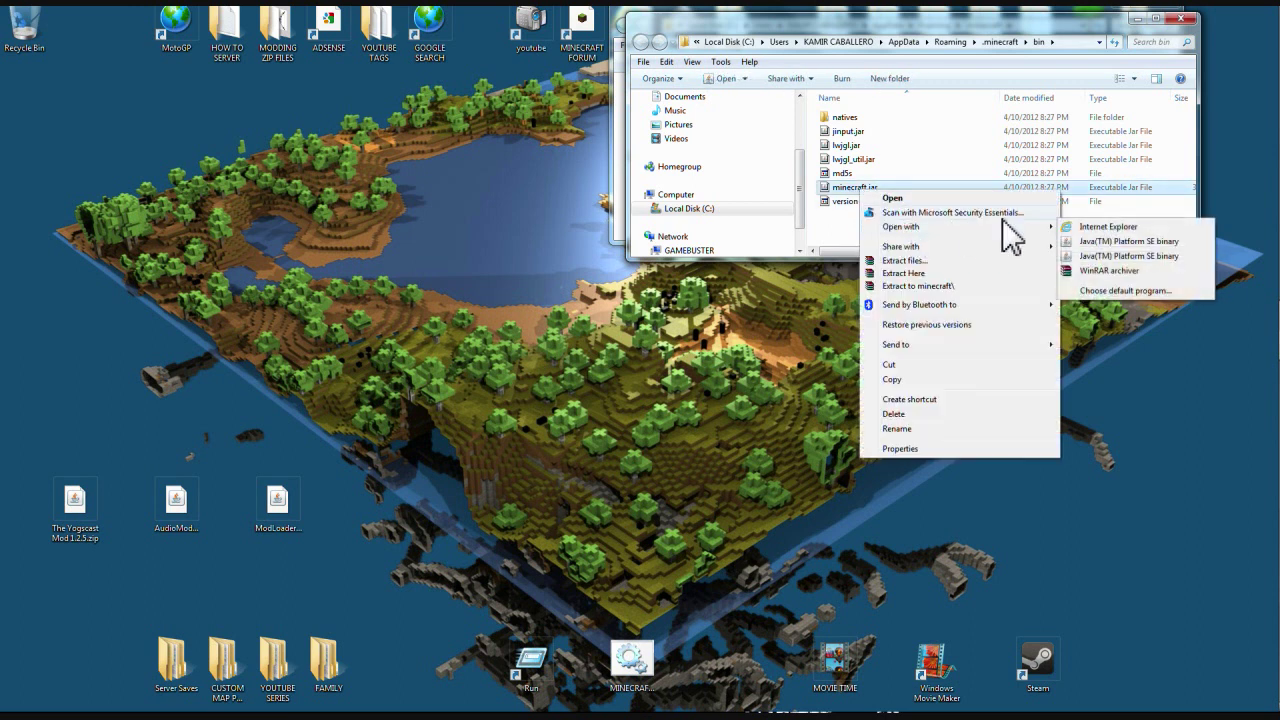
pyautogui.click(1094, 271)
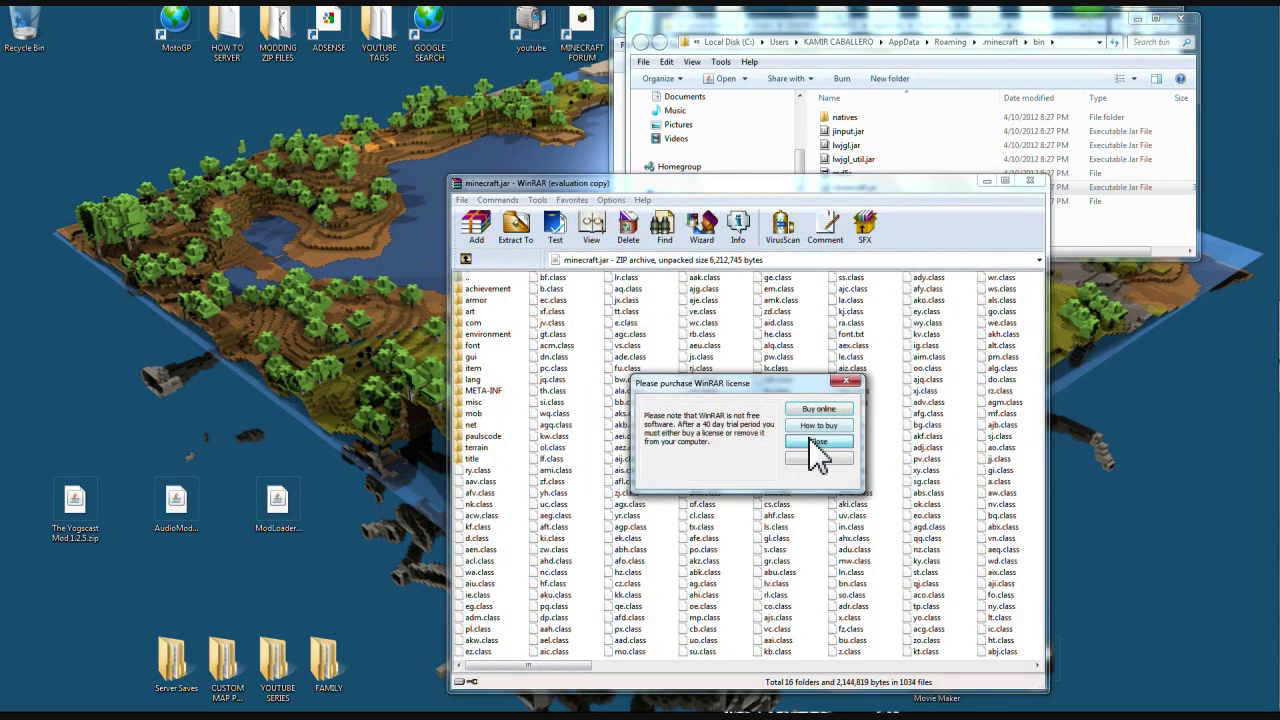
pyautogui.click(812, 441)
# Step: Shorten the minecraft.jar archive window, place it beneath the folder window, and close the bin folder window
pyautogui.moveTo(704, 682); pyautogui.dragTo(706, 565)
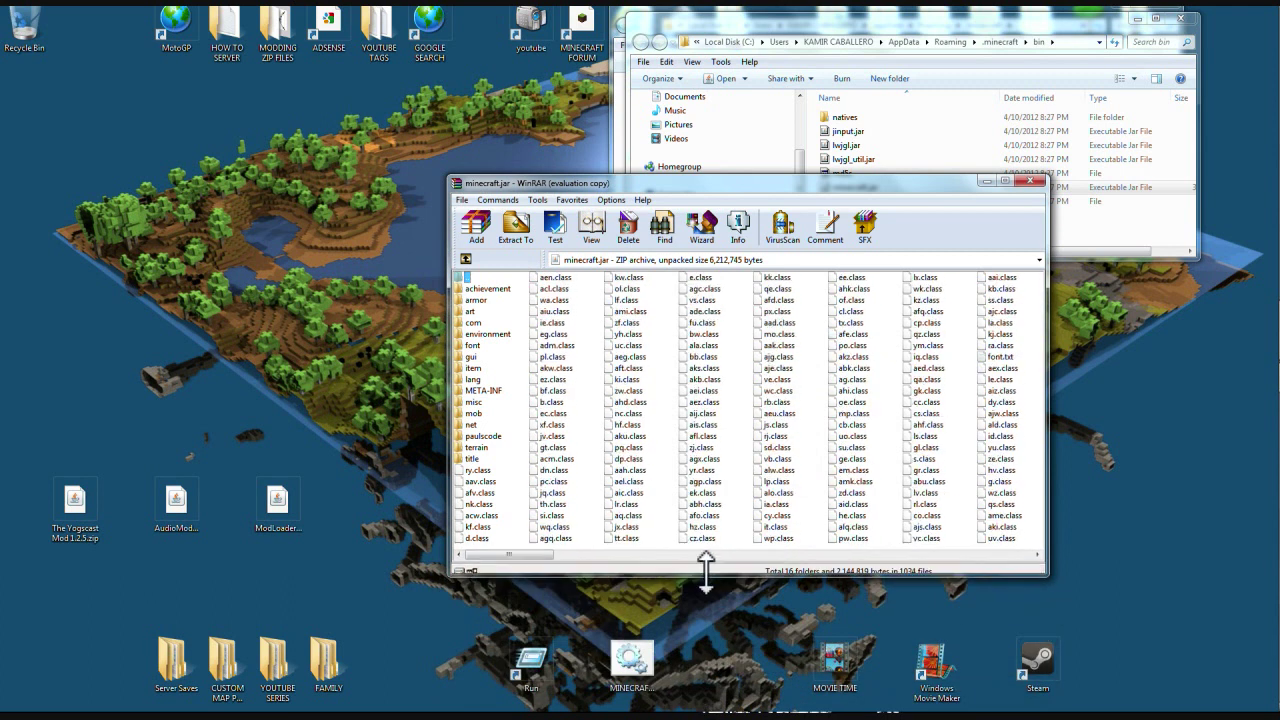
pyautogui.moveTo(737, 190); pyautogui.dragTo(860, 292)
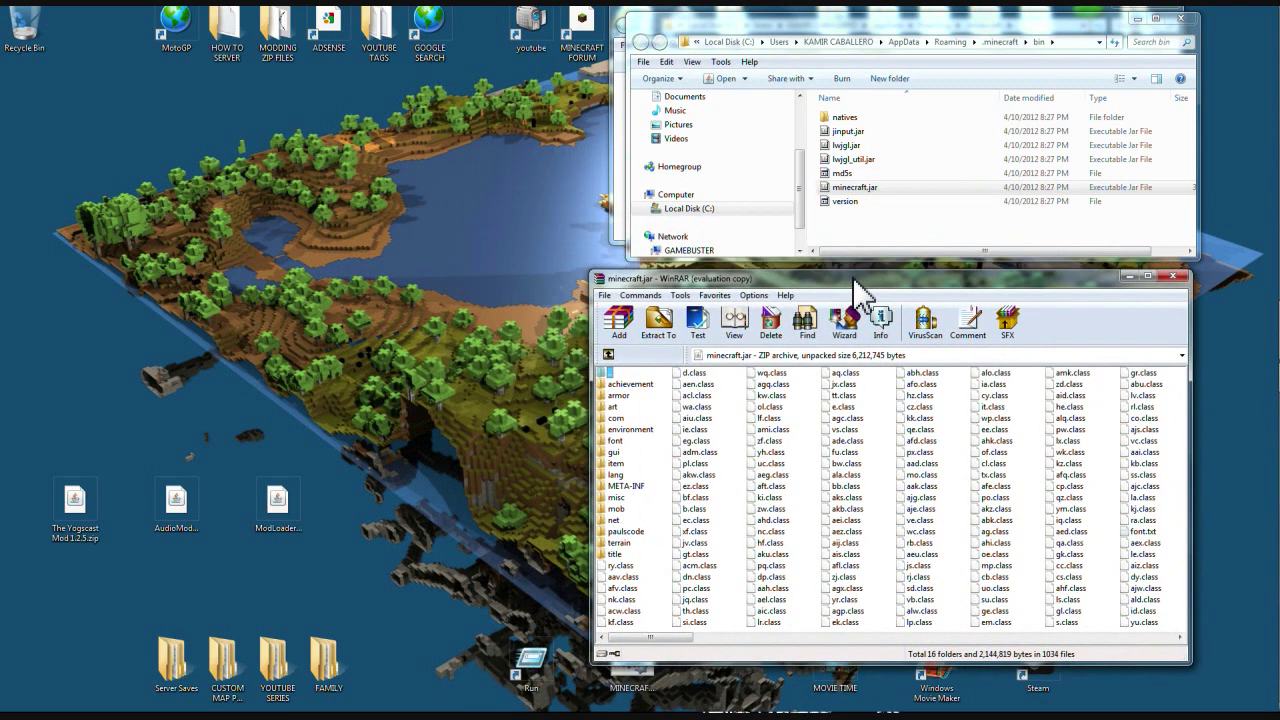
pyautogui.click(1181, 18)
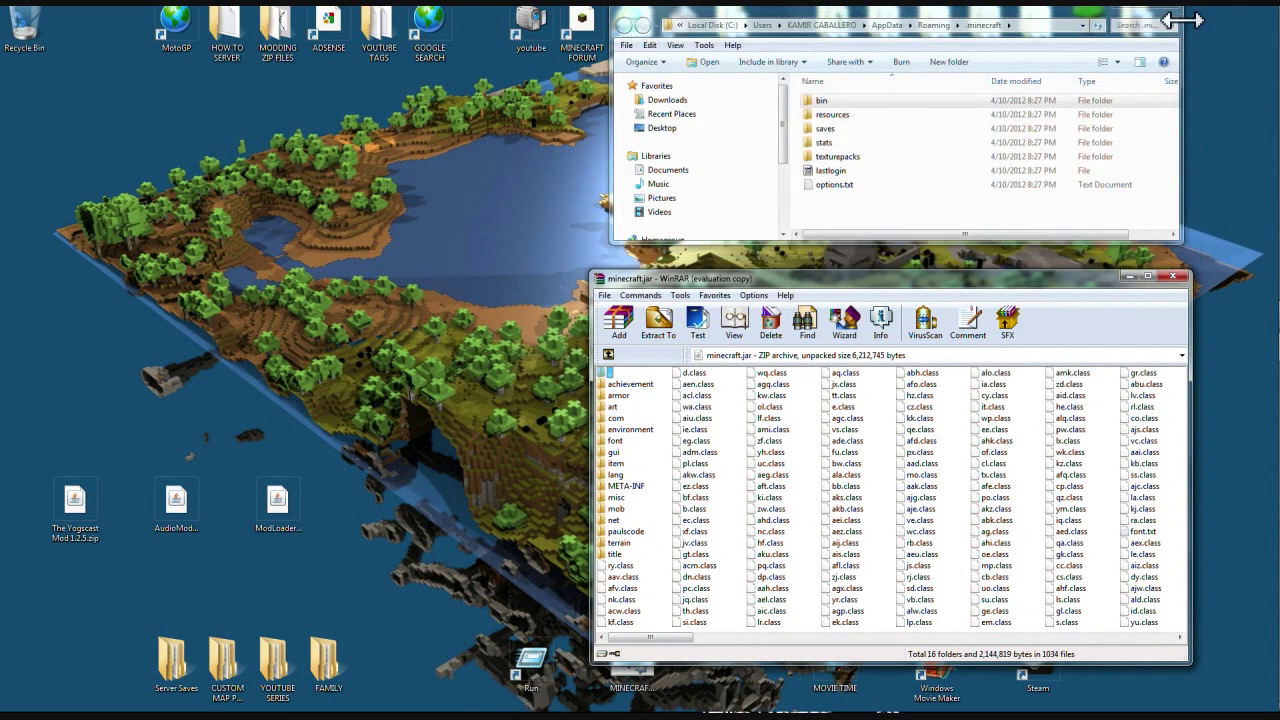
pyautogui.moveTo(864, 18); pyautogui.dragTo(847, 35)
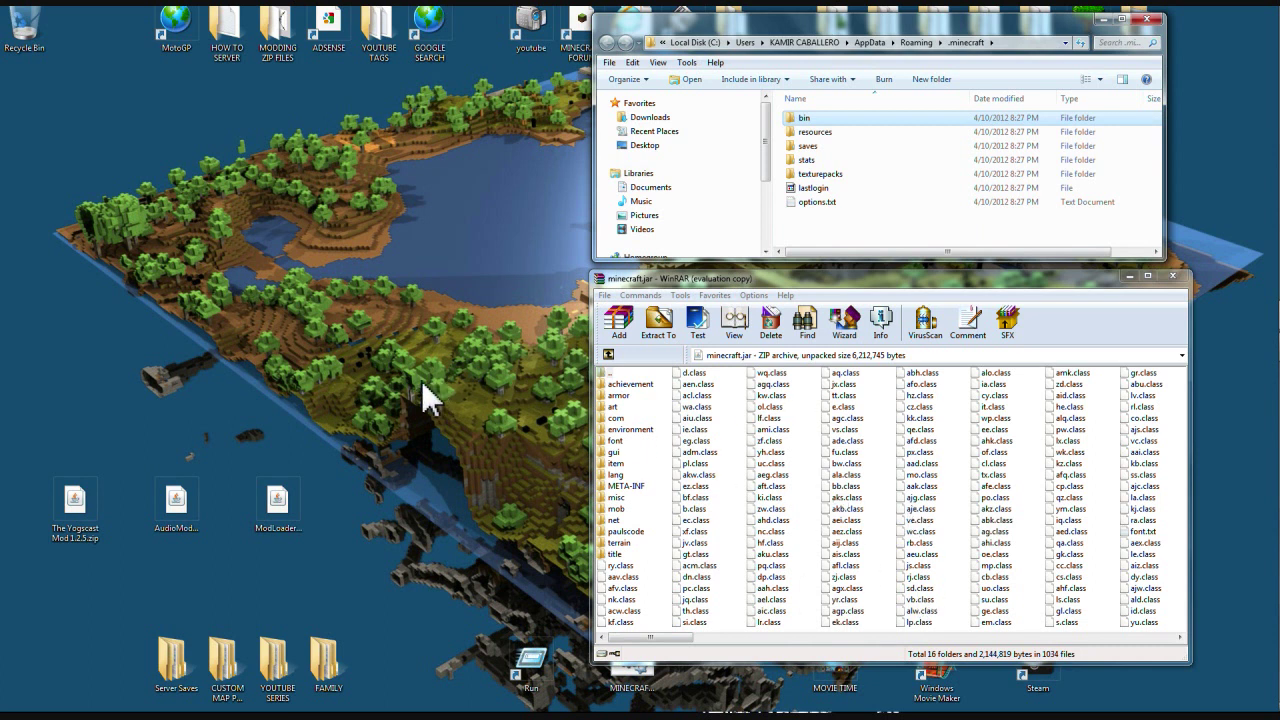
# Step: Open ModLoader.zip from the desktop with WinRAR archiver, dismiss the purchase reminder, and move its window beside the minecraft.jar archive
pyautogui.click(282, 514)
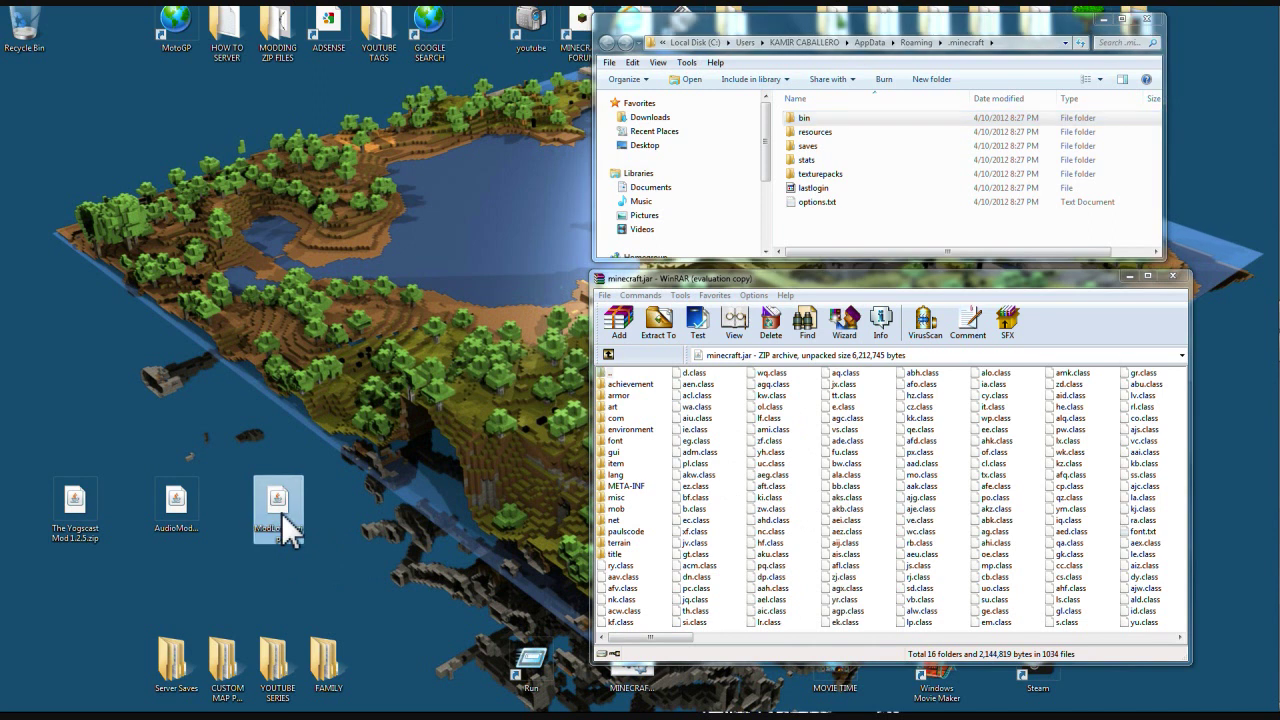
pyautogui.rightClick(283, 512)
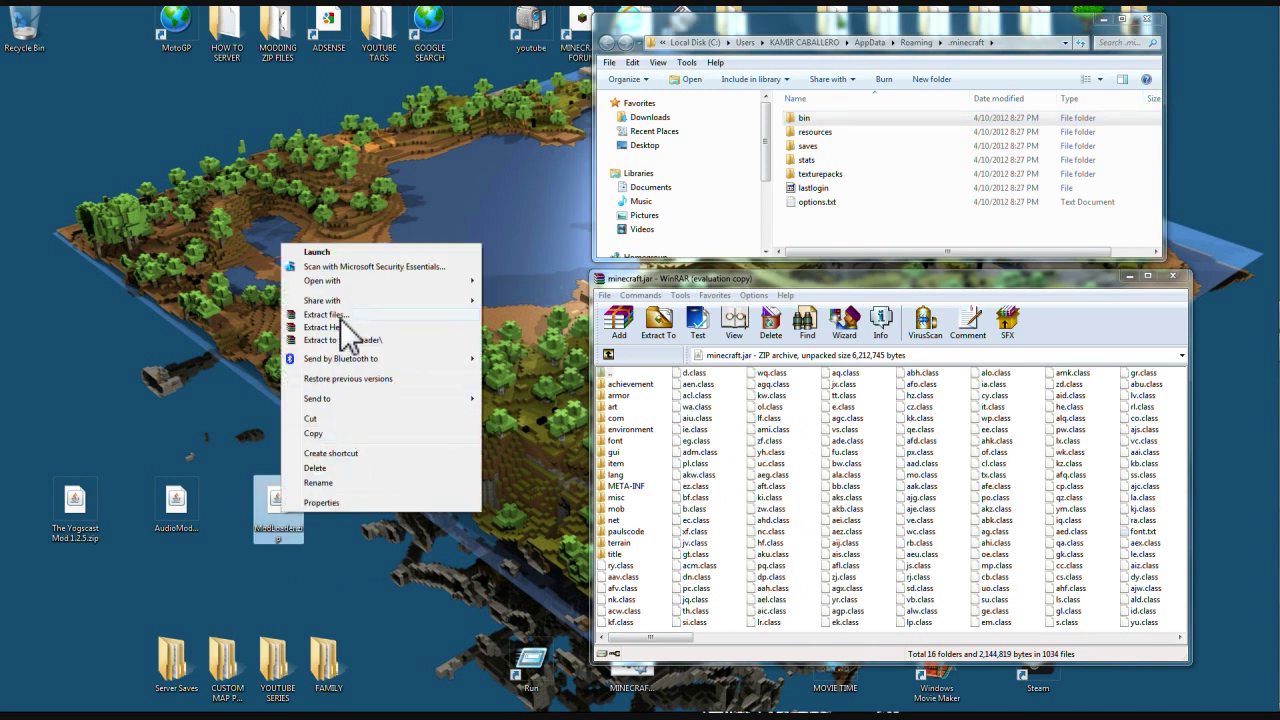
pyautogui.moveTo(339, 278)
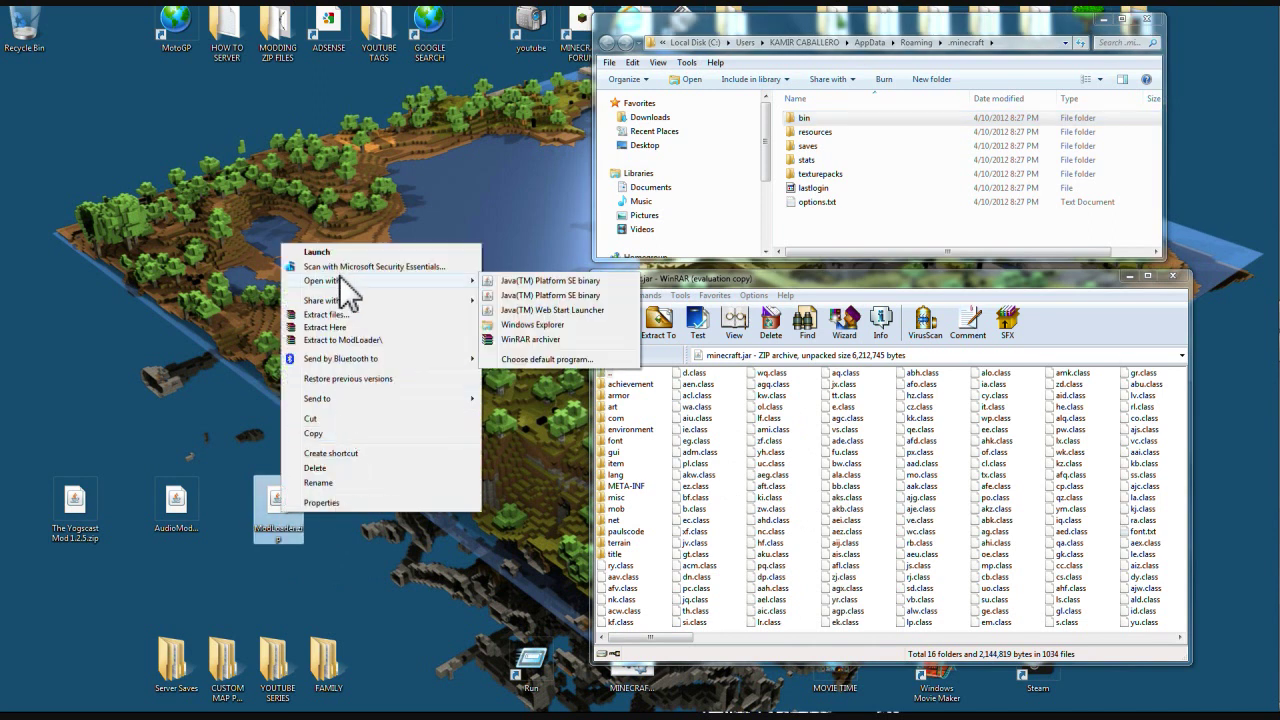
pyautogui.click(519, 342)
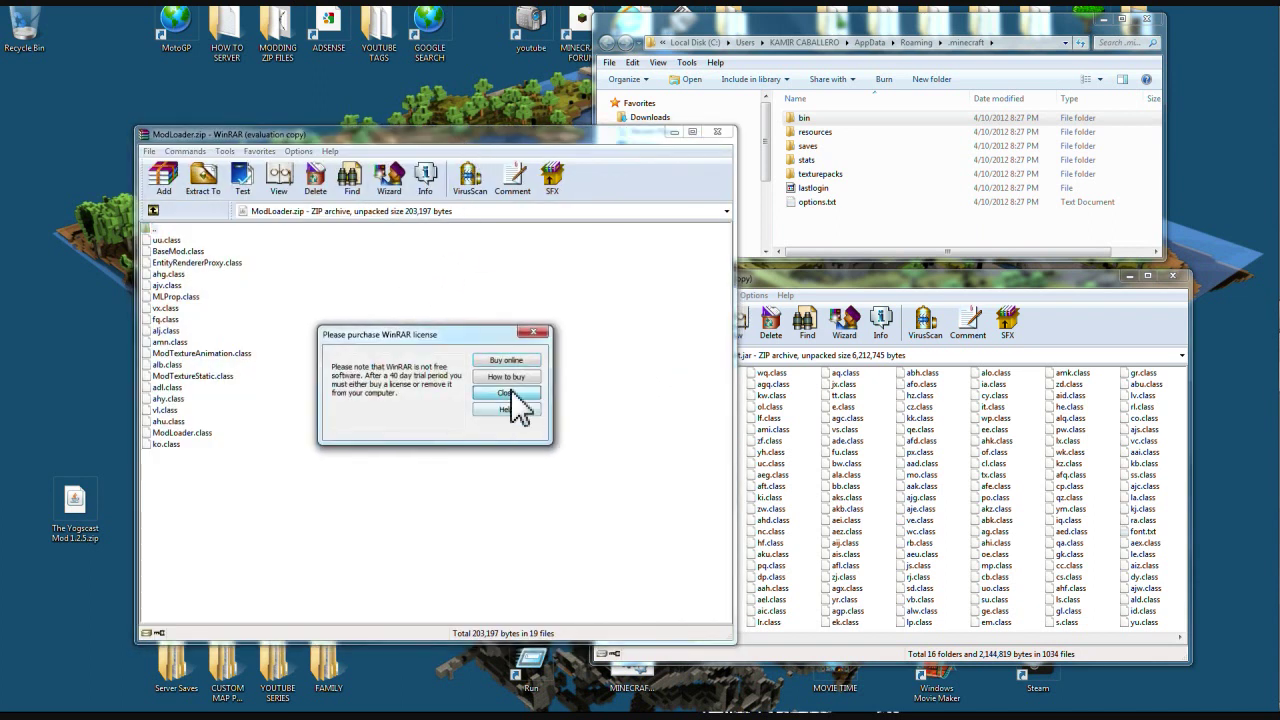
pyautogui.click(596, 399)
pyautogui.moveTo(490, 136); pyautogui.dragTo(382, 104)
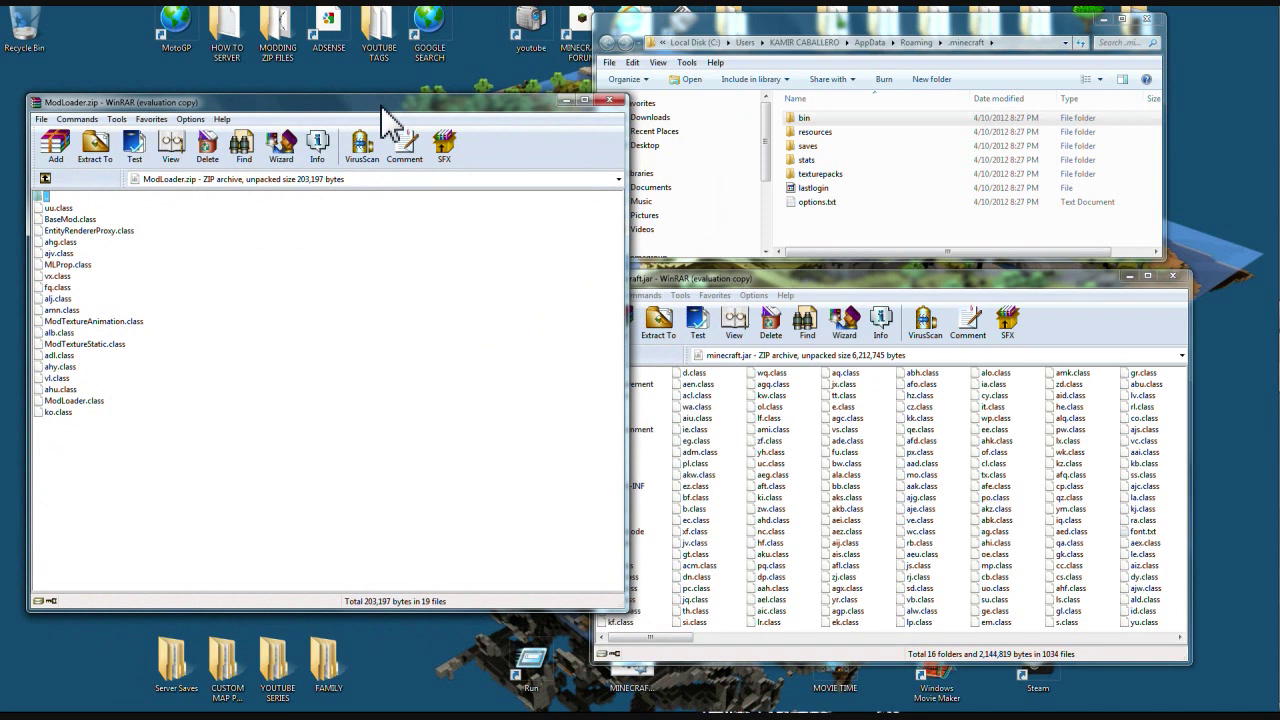
# Step: Add all the class files from ModLoader.zip to minecraft.jar using Add and replace files, and close the ModLoader.zip archive
pyautogui.moveTo(44, 450); pyautogui.dragTo(172, 193)
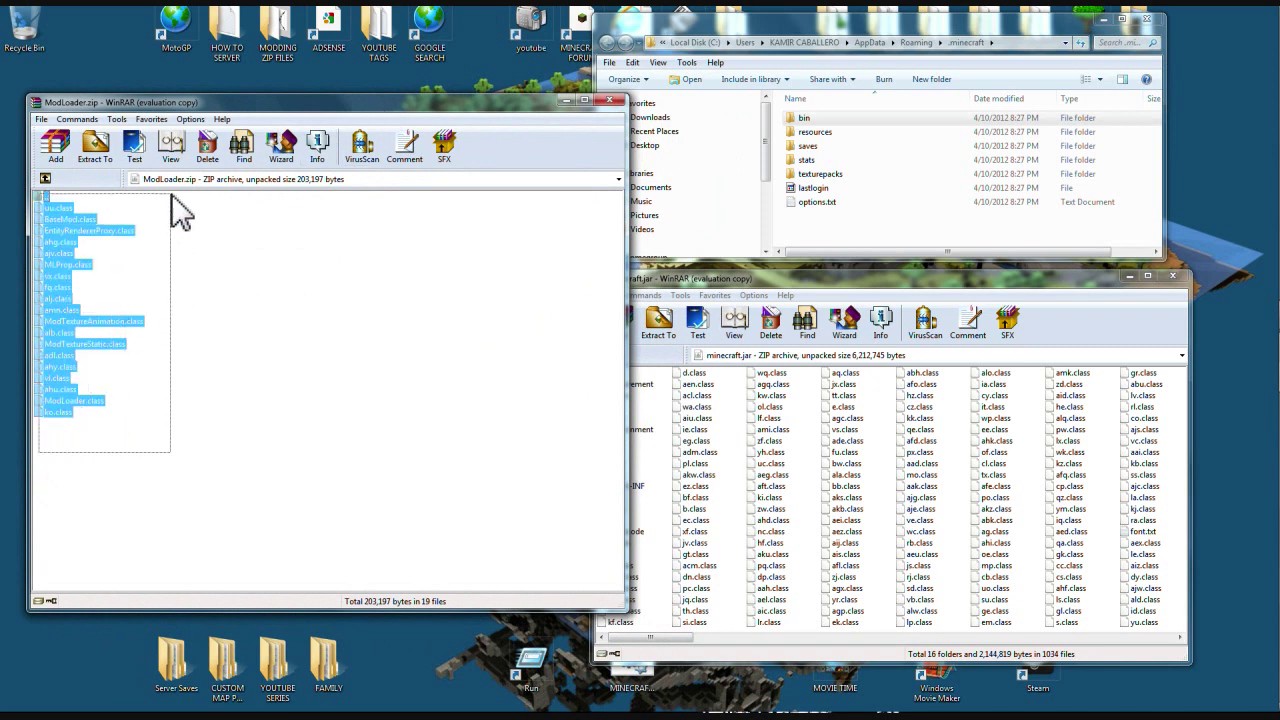
pyautogui.click(251, 354)
pyautogui.click(60, 322)
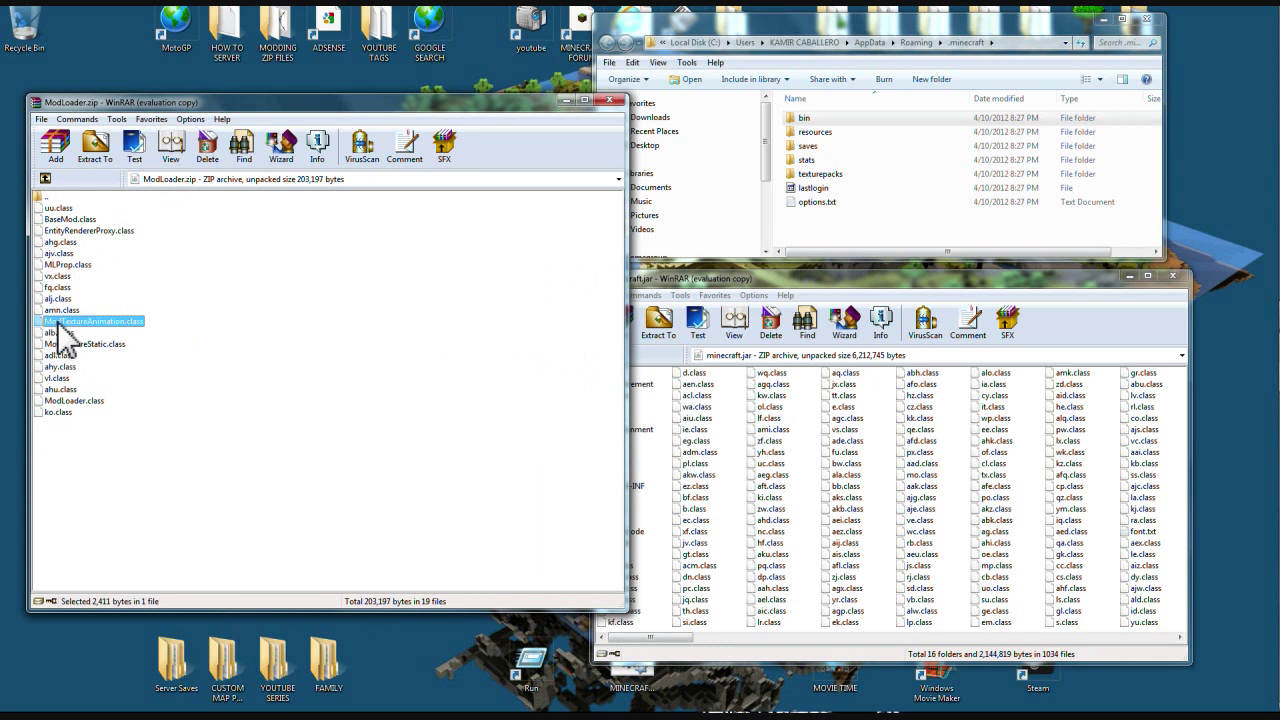
pyautogui.rightClick(62, 333)
pyautogui.click(92, 329)
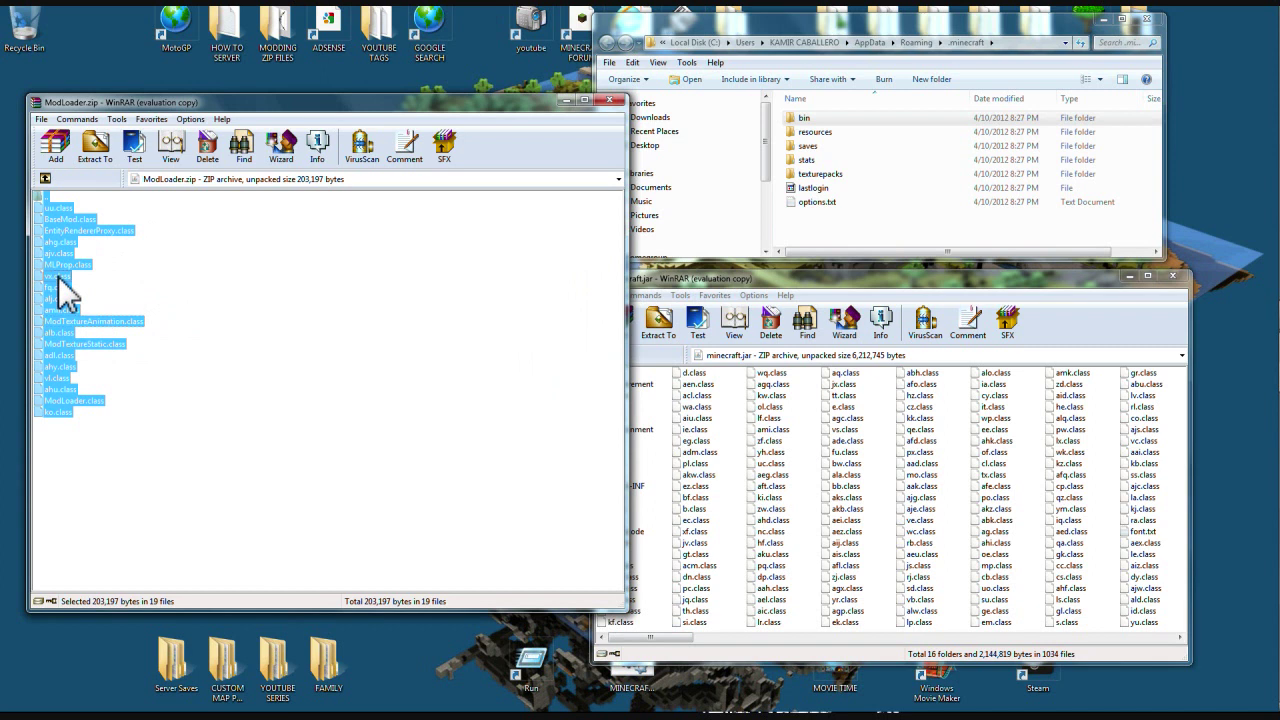
pyautogui.moveTo(60, 290); pyautogui.dragTo(962, 498)
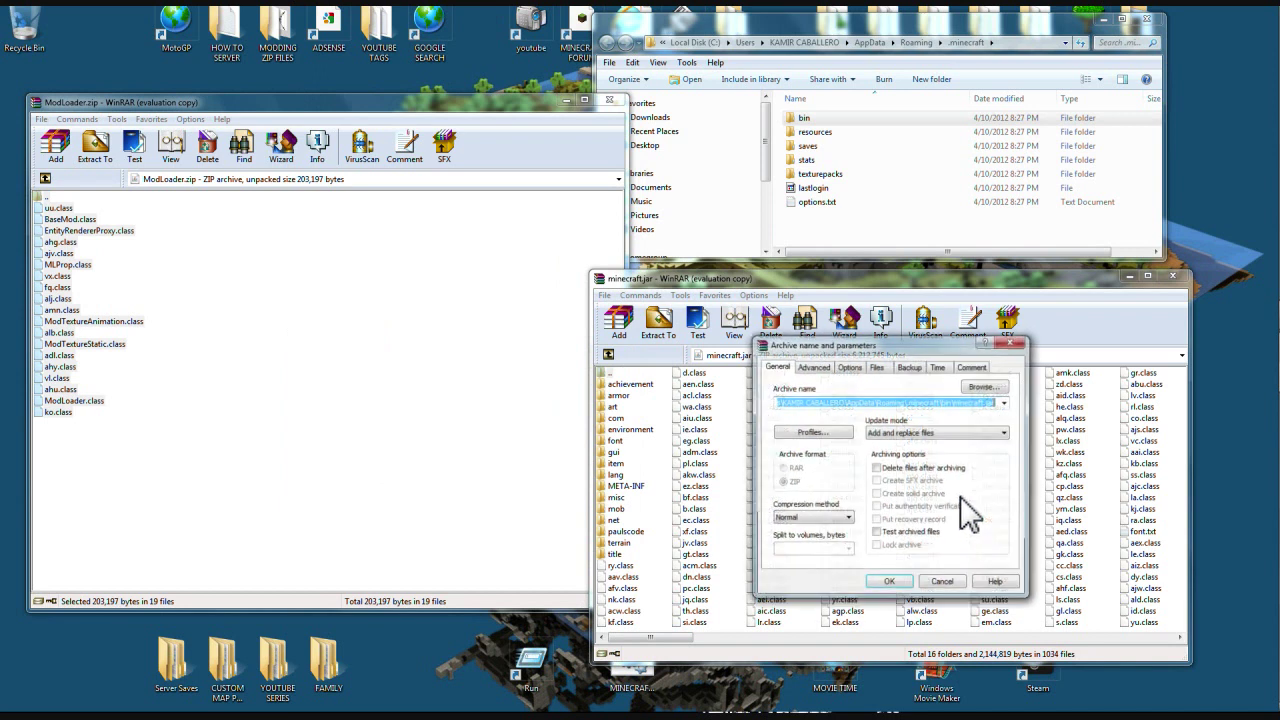
pyautogui.click(893, 585)
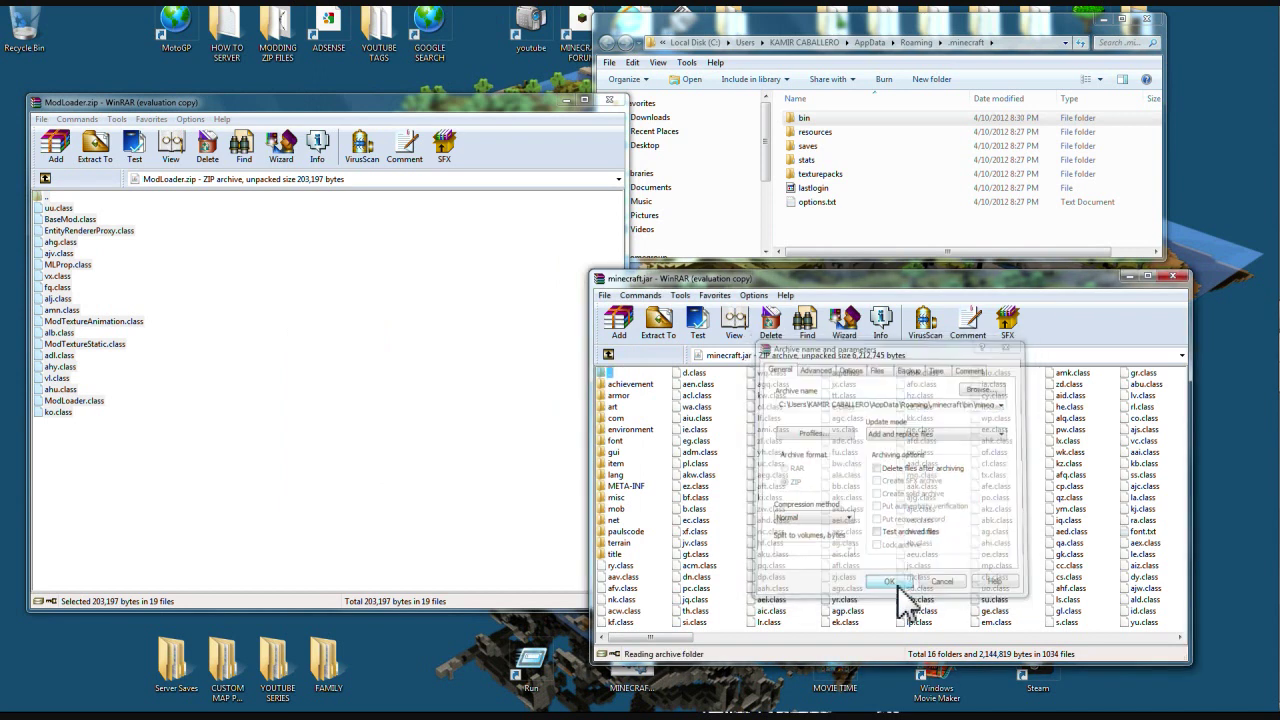
pyautogui.click(609, 101)
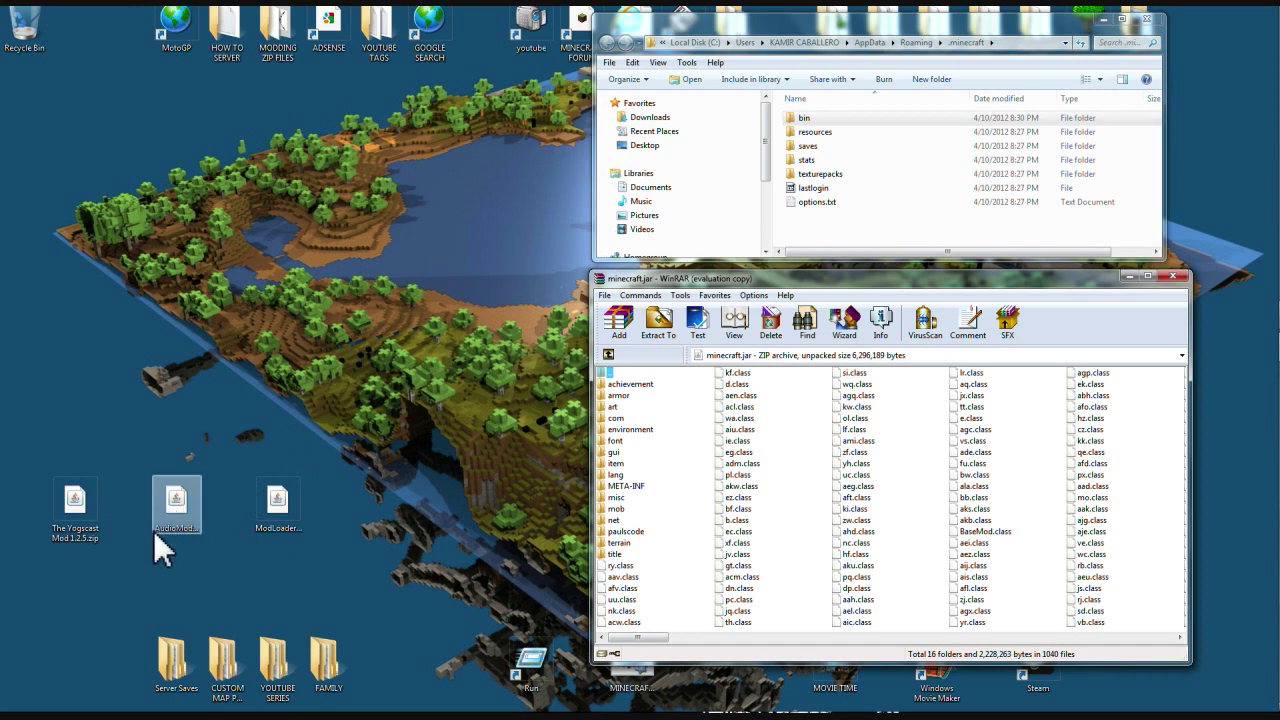
# Step: Open AudioMod.zip from the desktop with WinRAR archiver and dismiss the purchase reminder
pyautogui.rightClick(182, 512)
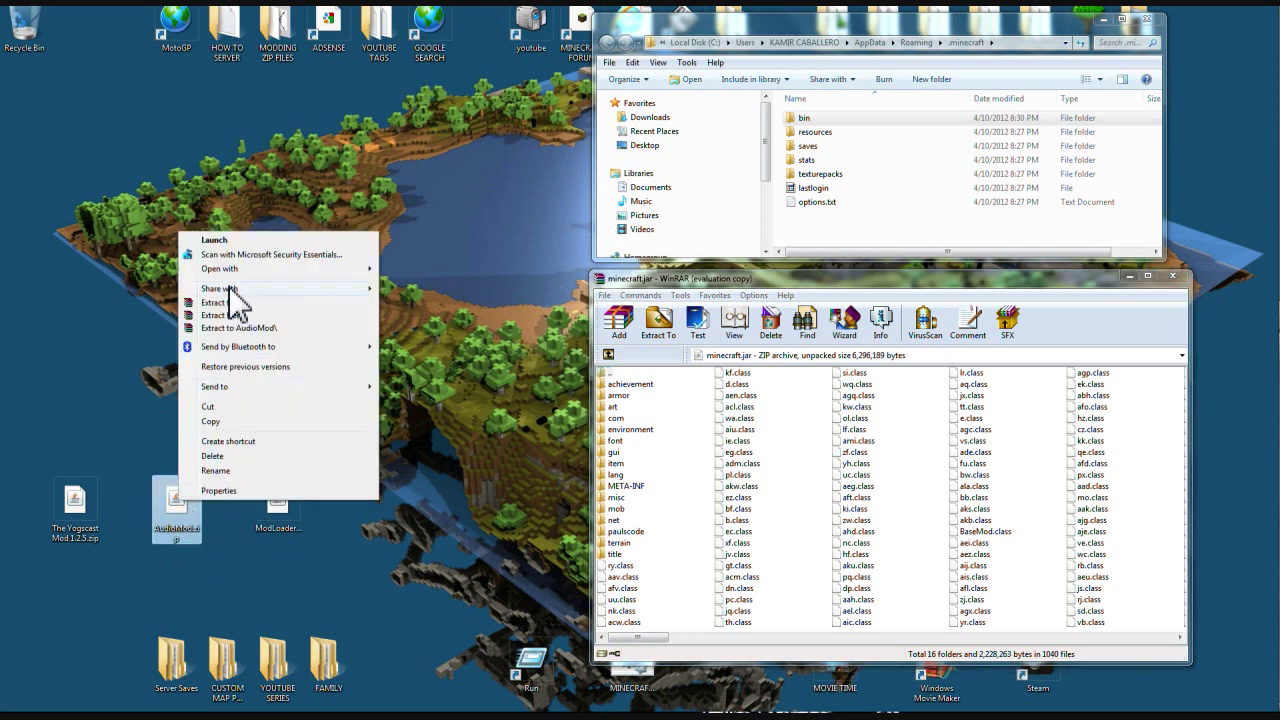
pyautogui.moveTo(231, 274)
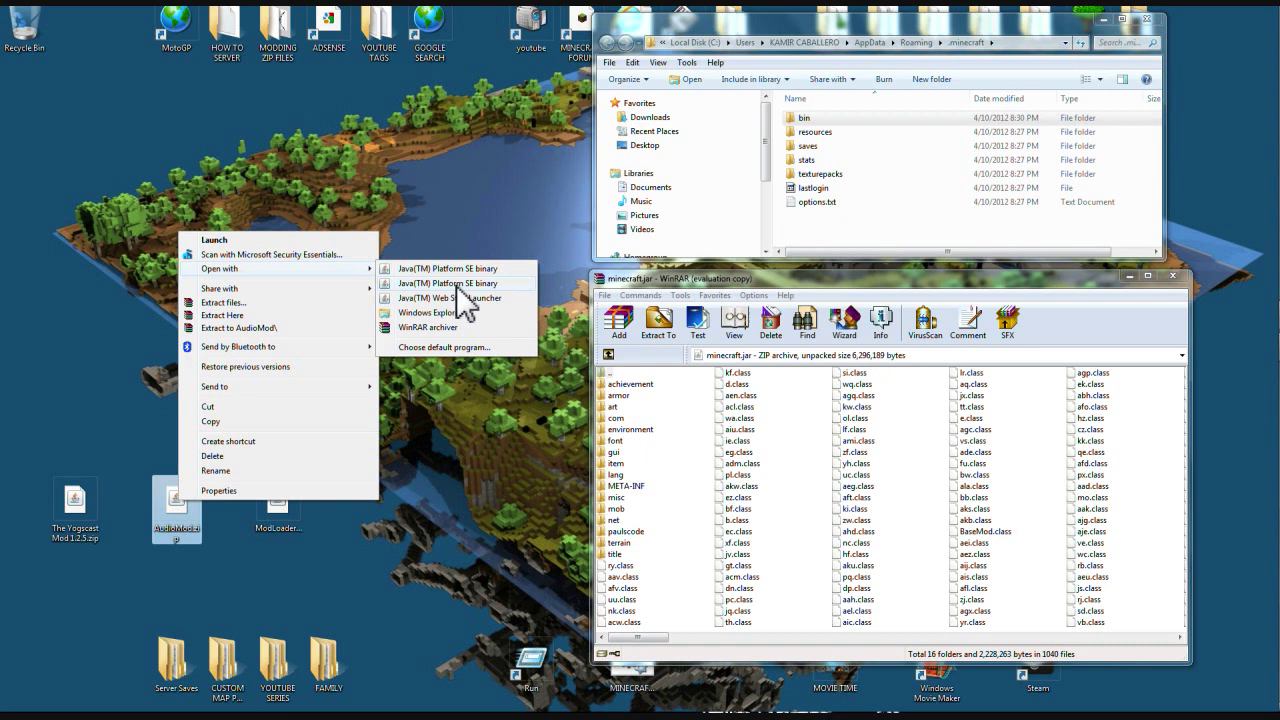
pyautogui.click(450, 327)
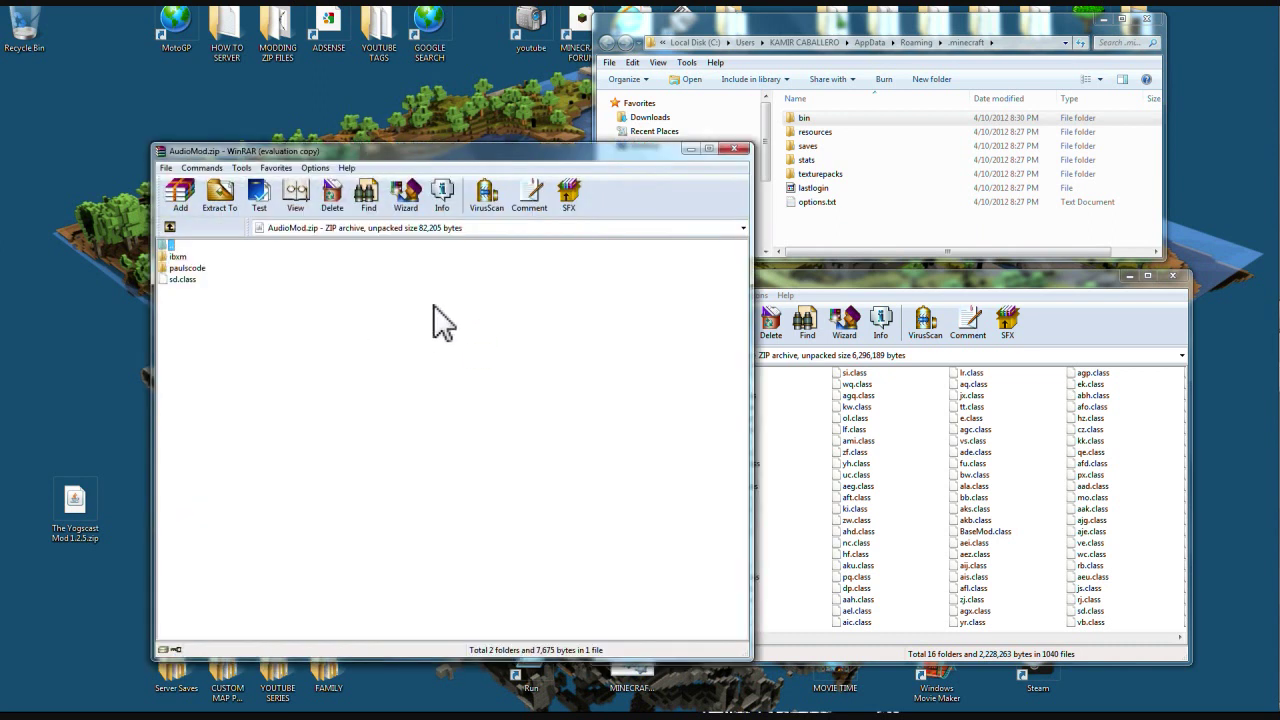
pyautogui.click(507, 412)
# Step: Add the ibxm and paulscode folders and sd.class from AudioMod.zip to minecraft.jar, and close the AudioMod.zip archive
pyautogui.moveTo(170, 320); pyautogui.dragTo(912, 492)
pyautogui.click(890, 584)
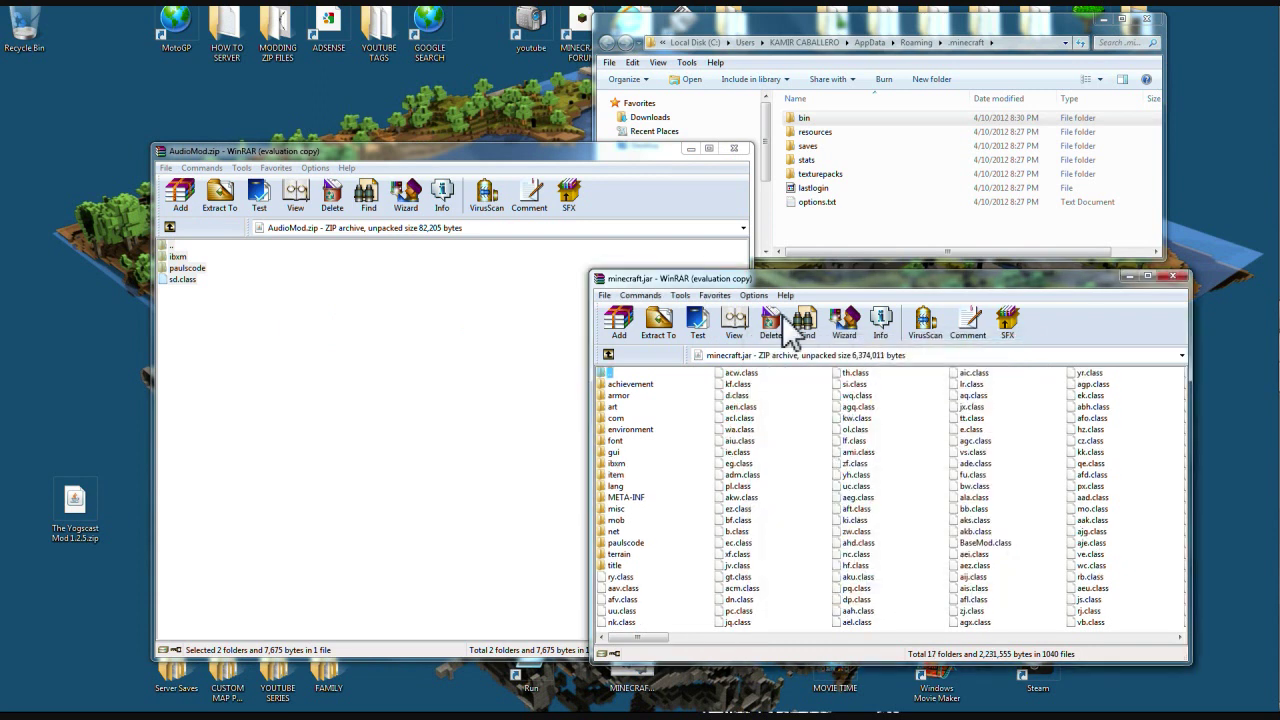
pyautogui.click(733, 149)
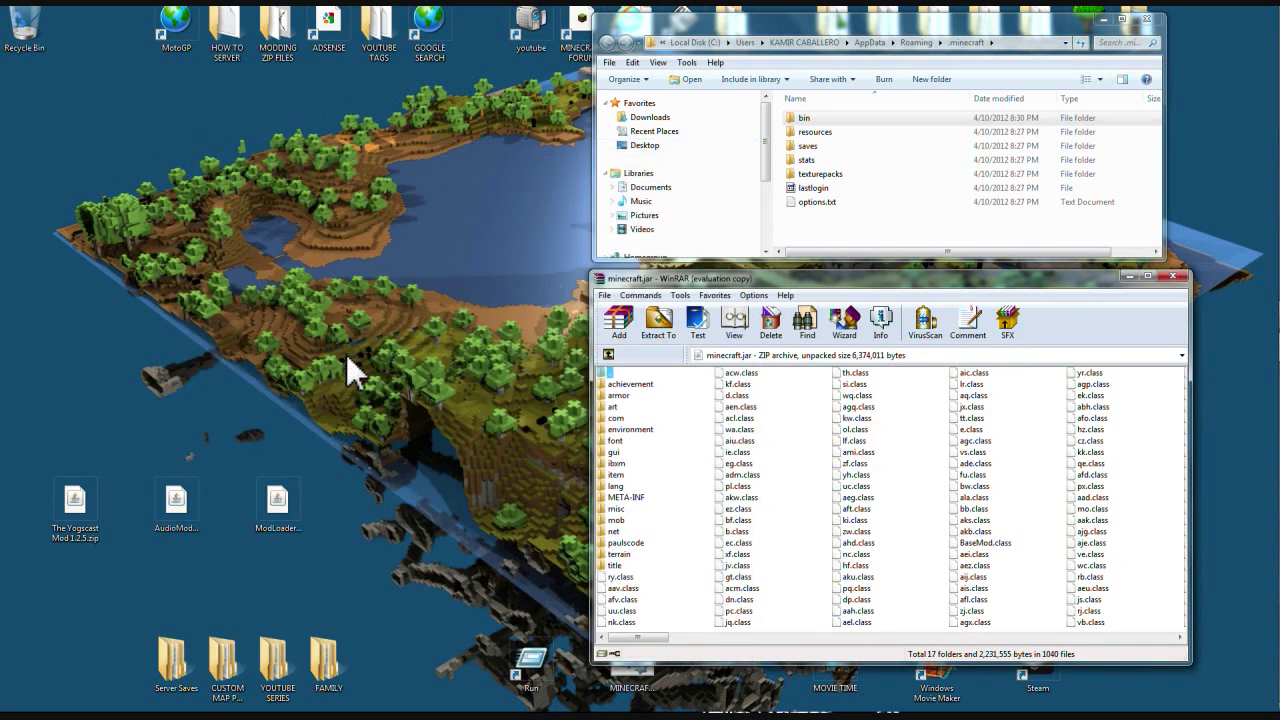
# Step: Delete the META-INF folder from the minecraft.jar archive
pyautogui.click(618, 500)
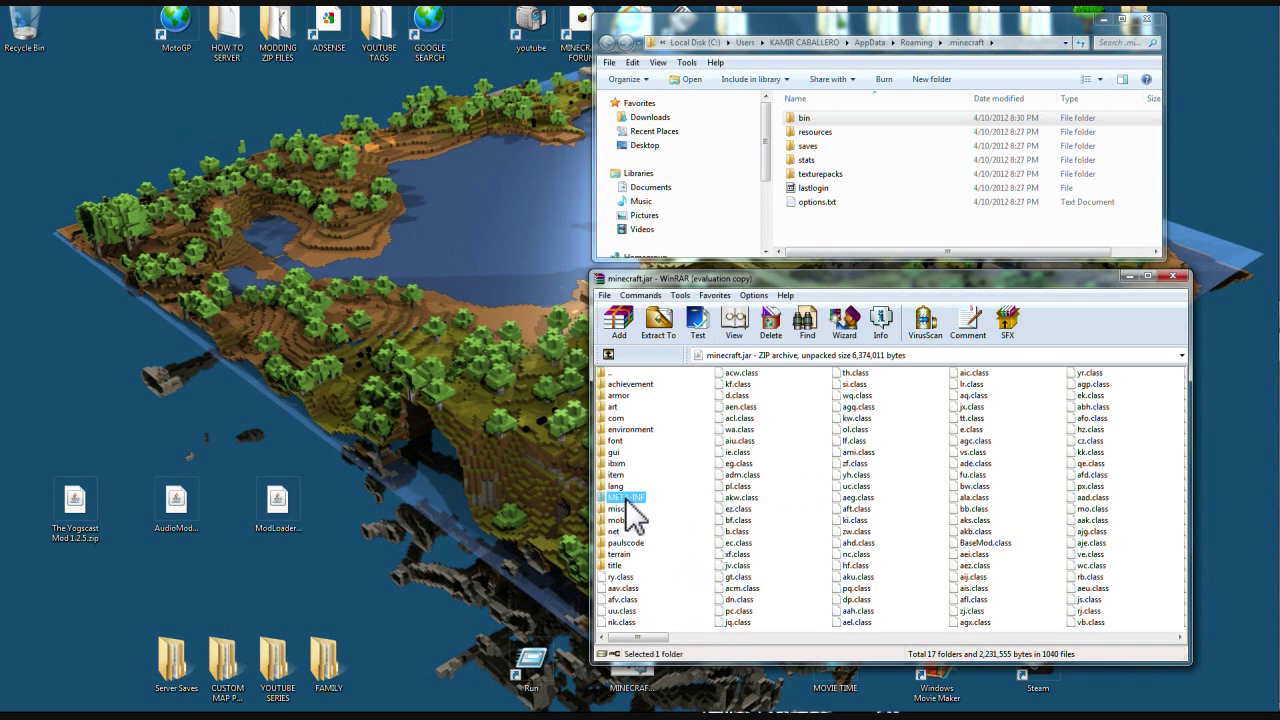
pyautogui.rightClick(632, 498)
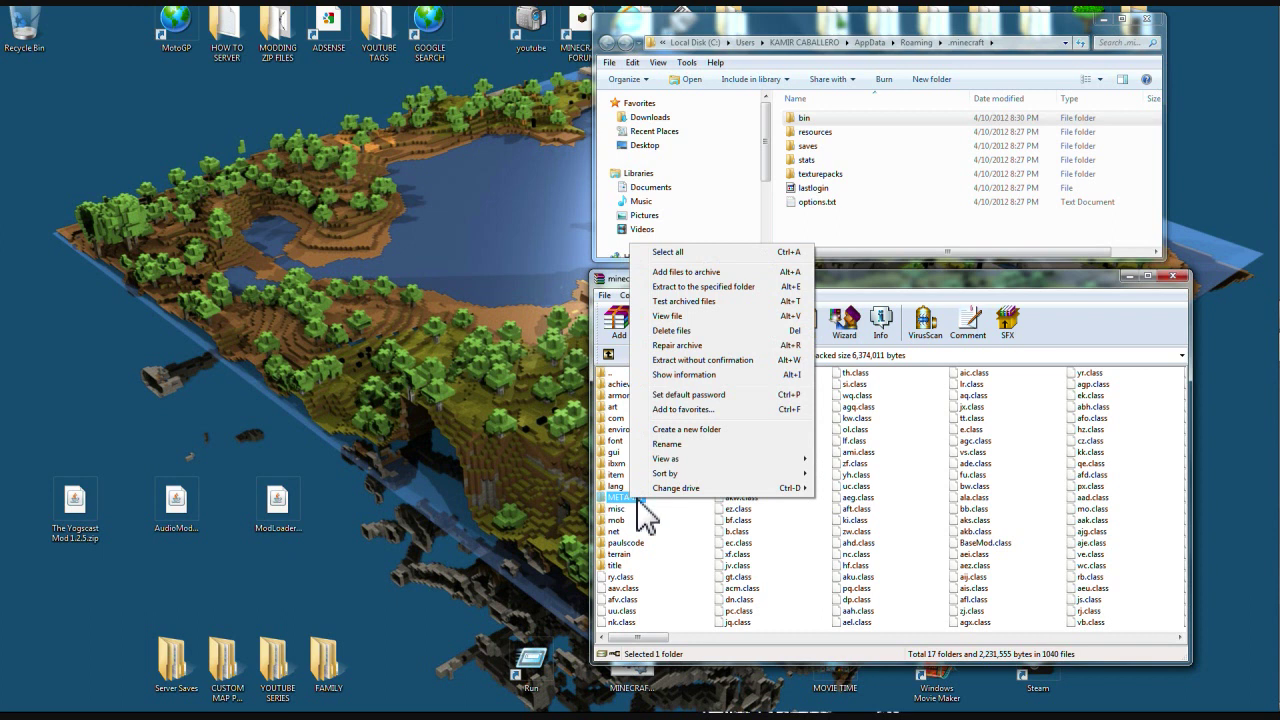
pyautogui.click(680, 333)
pyautogui.click(660, 413)
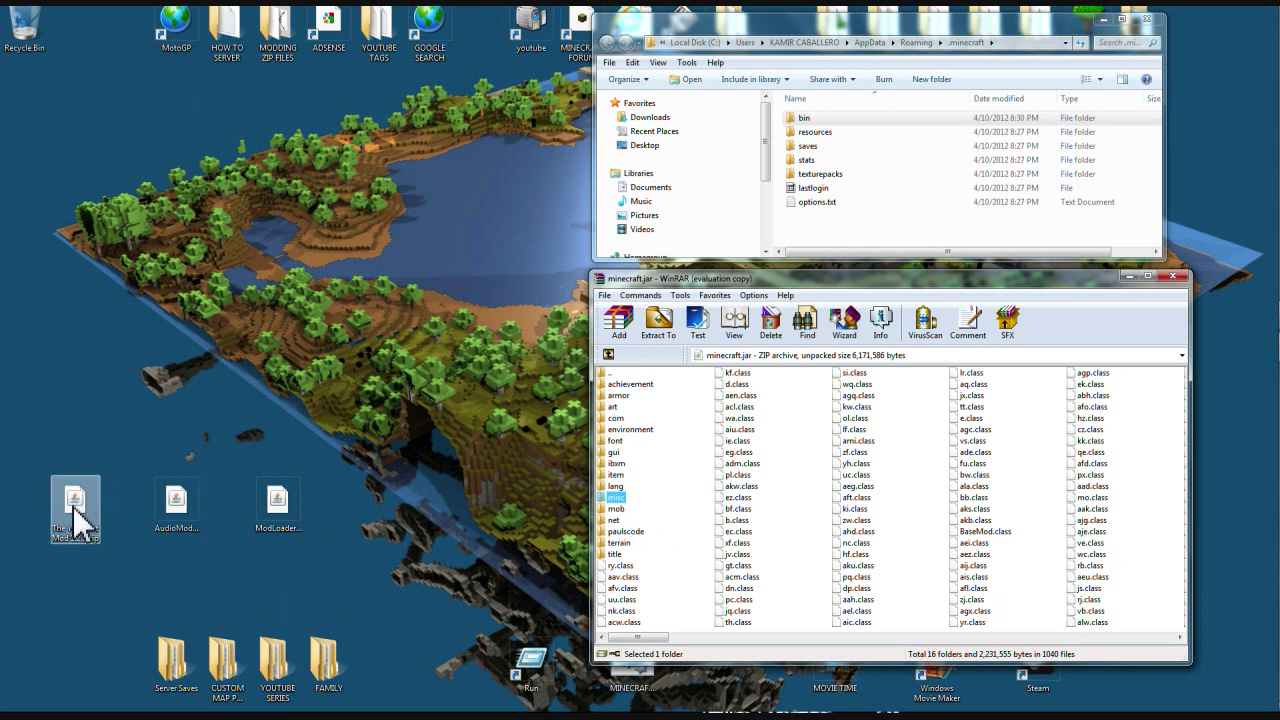
# Step: Open The Yogscast Mod 1.2.5.zip with WinRAR archiver, dismiss the purchase reminder, and move its window beside the minecraft.jar archive
pyautogui.moveTo(80, 520); pyautogui.dragTo(120, 367)
pyautogui.rightClick(119, 365)
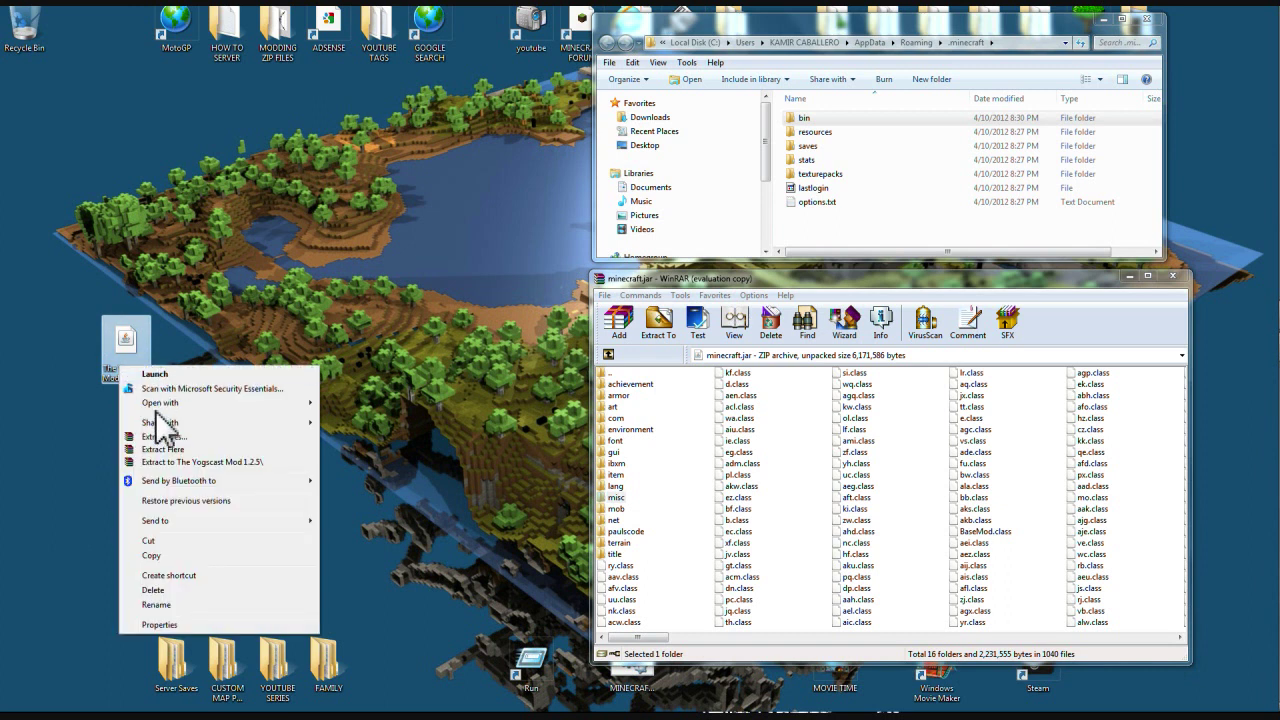
pyautogui.moveTo(165, 403)
pyautogui.click(362, 466)
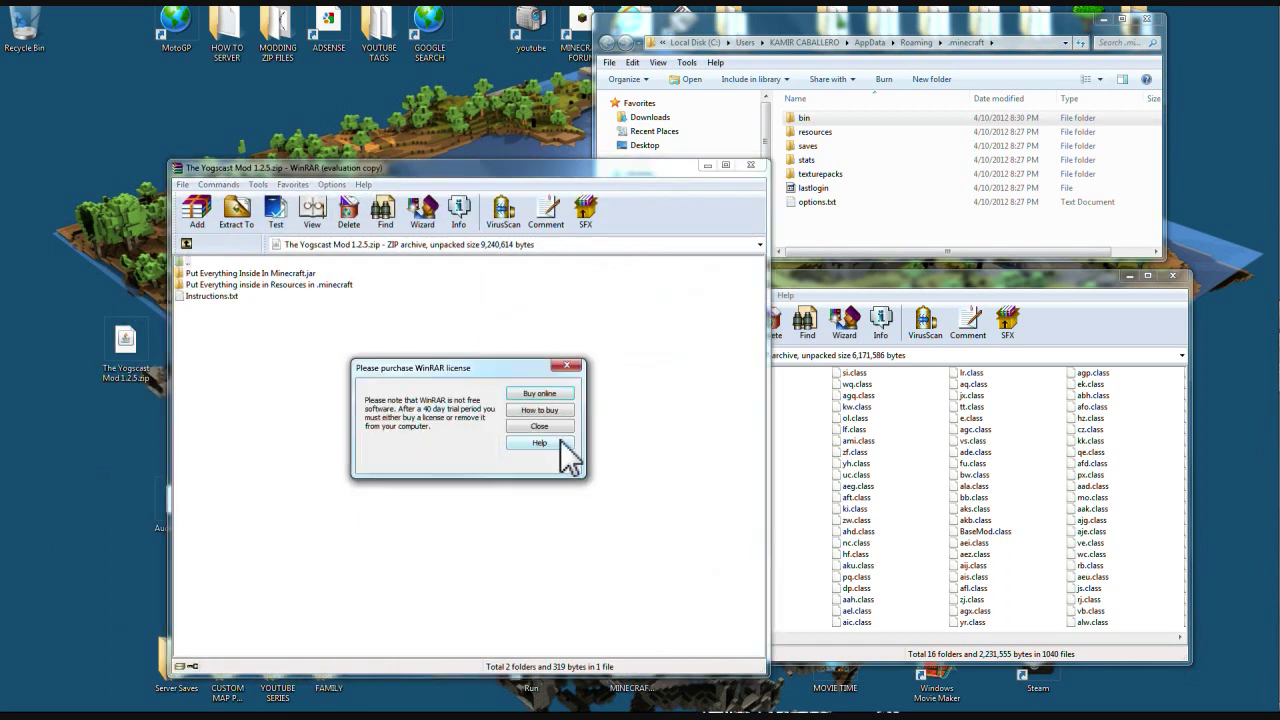
pyautogui.click(539, 426)
pyautogui.moveTo(498, 167); pyautogui.dragTo(328, 84)
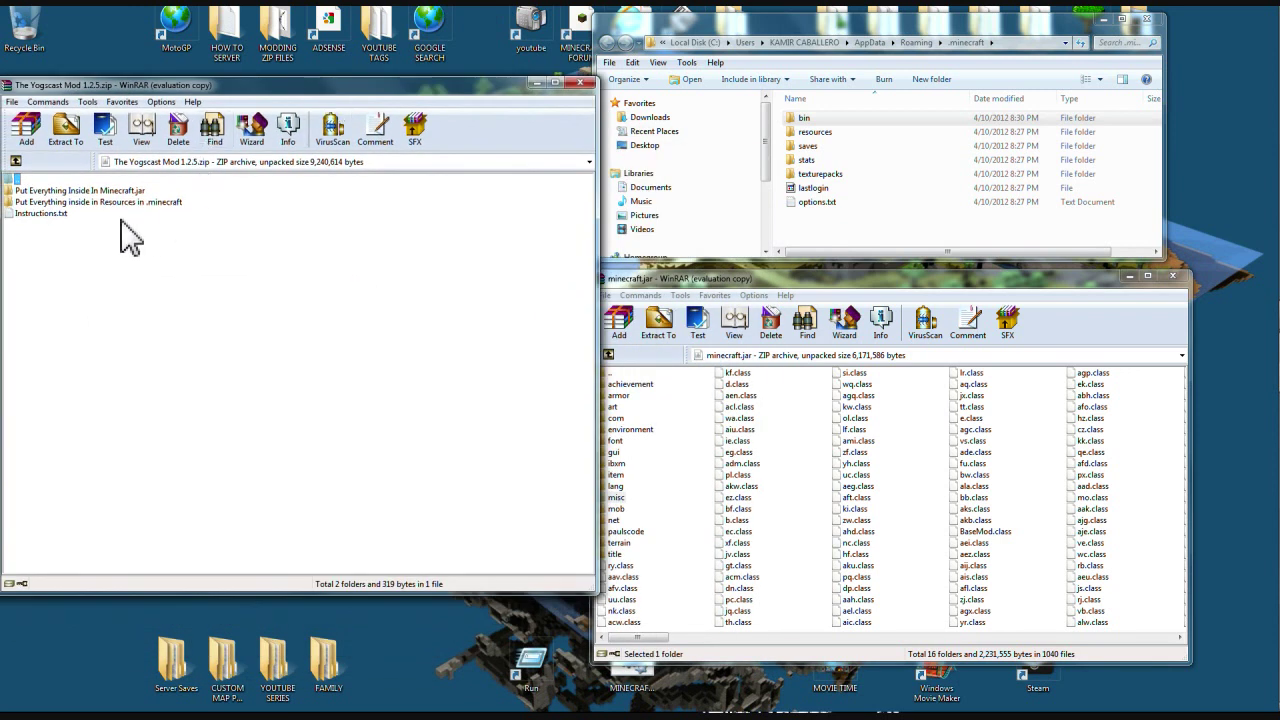
# Step: Add everything in the mod's "Put Everything Inside In Minecraft.jar" folder to minecraft.jar using Add and replace files
pyautogui.click(32, 192)
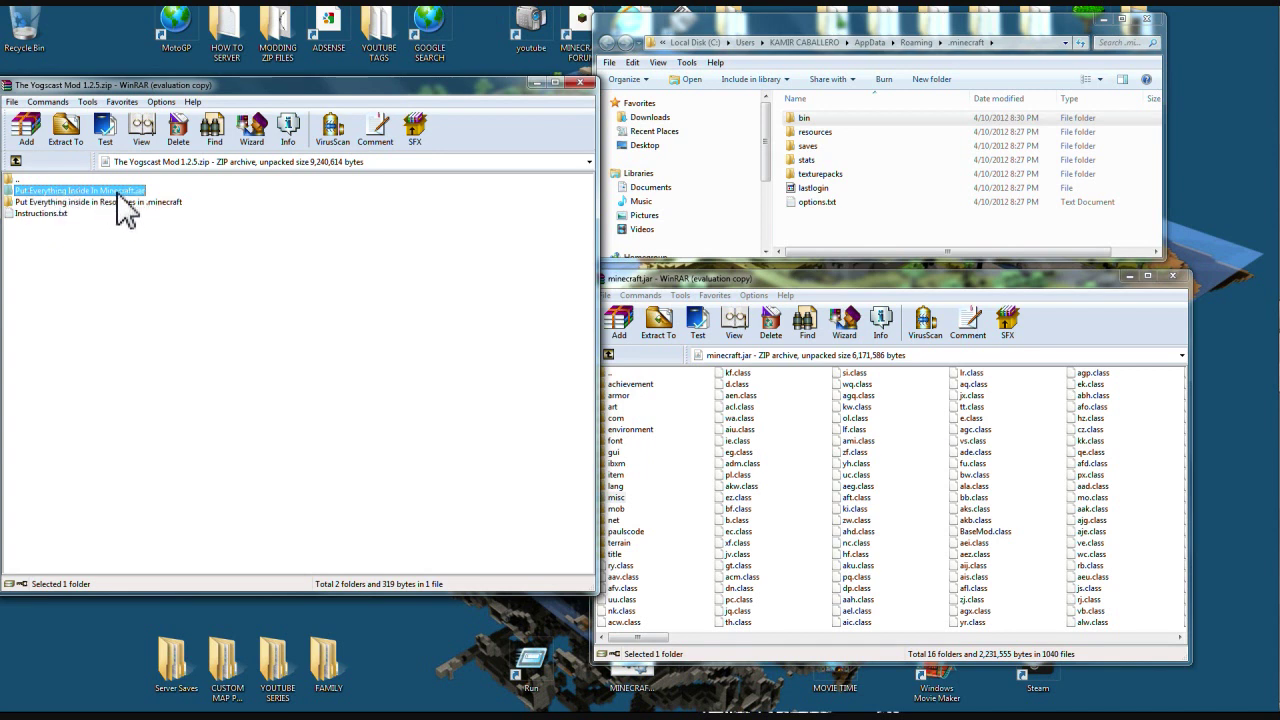
pyautogui.doubleClick(48, 191)
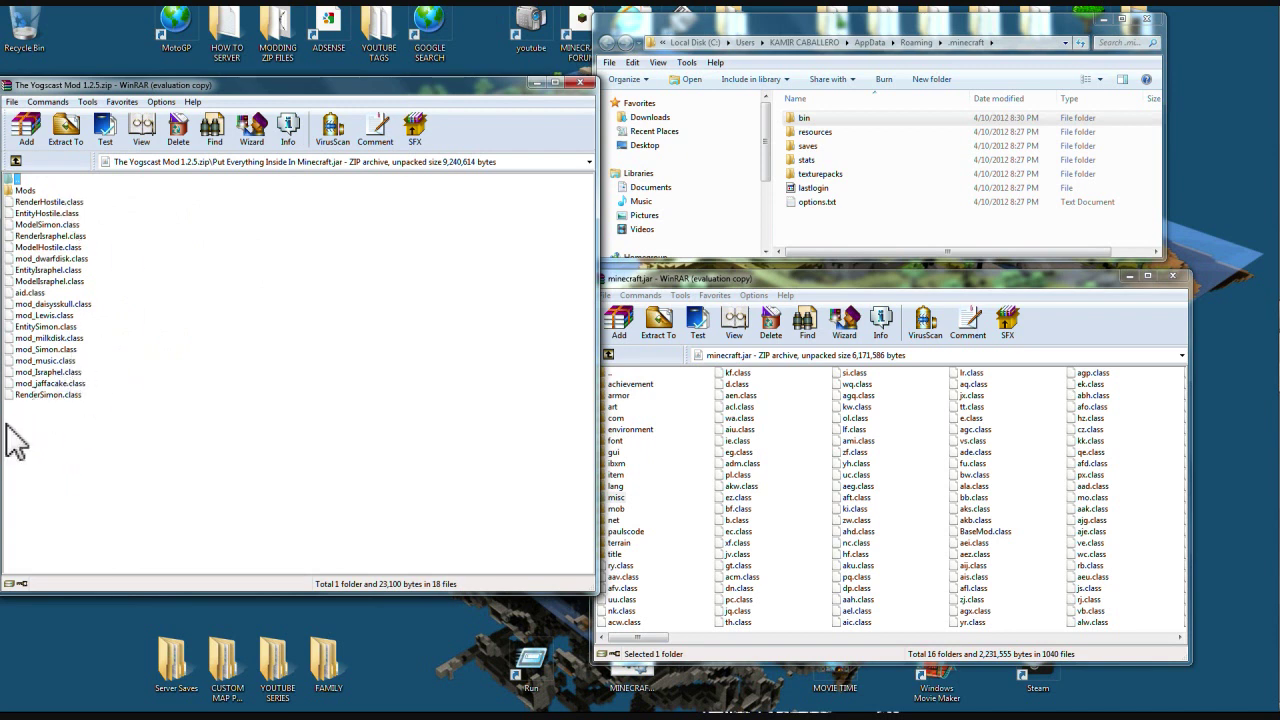
pyautogui.moveTo(14, 430); pyautogui.dragTo(160, 200)
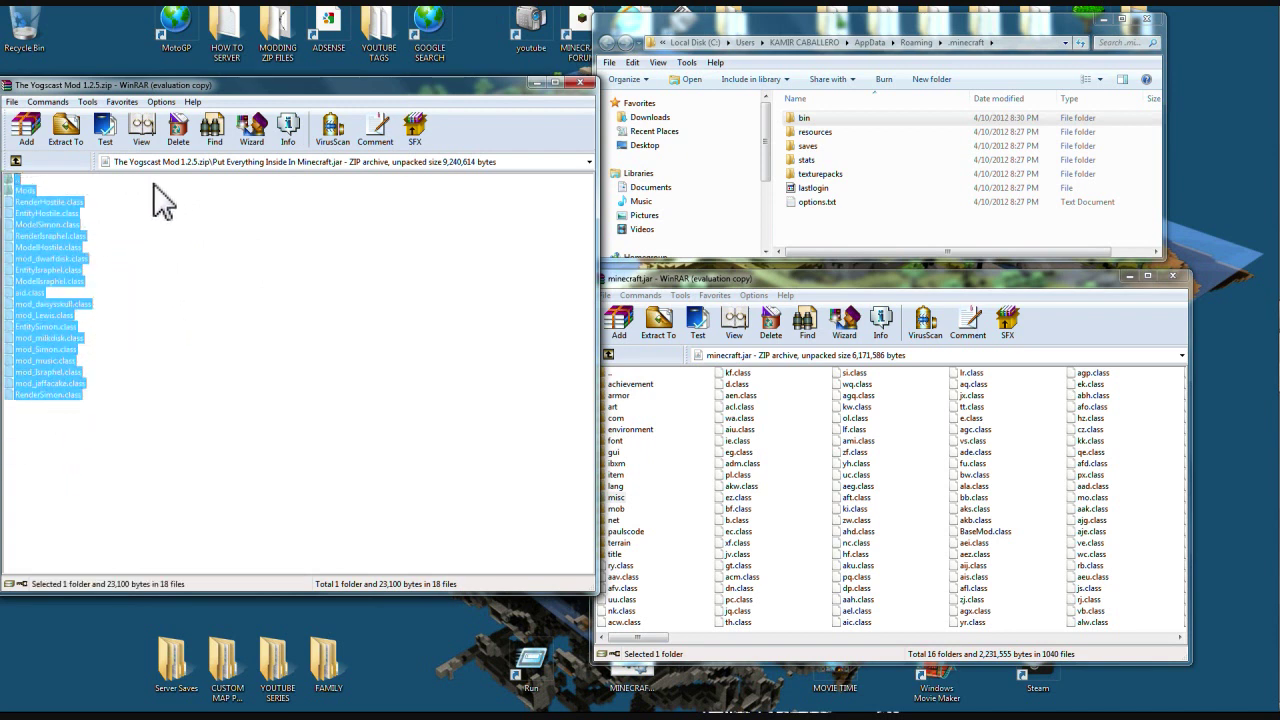
pyautogui.moveTo(44, 251); pyautogui.dragTo(917, 529)
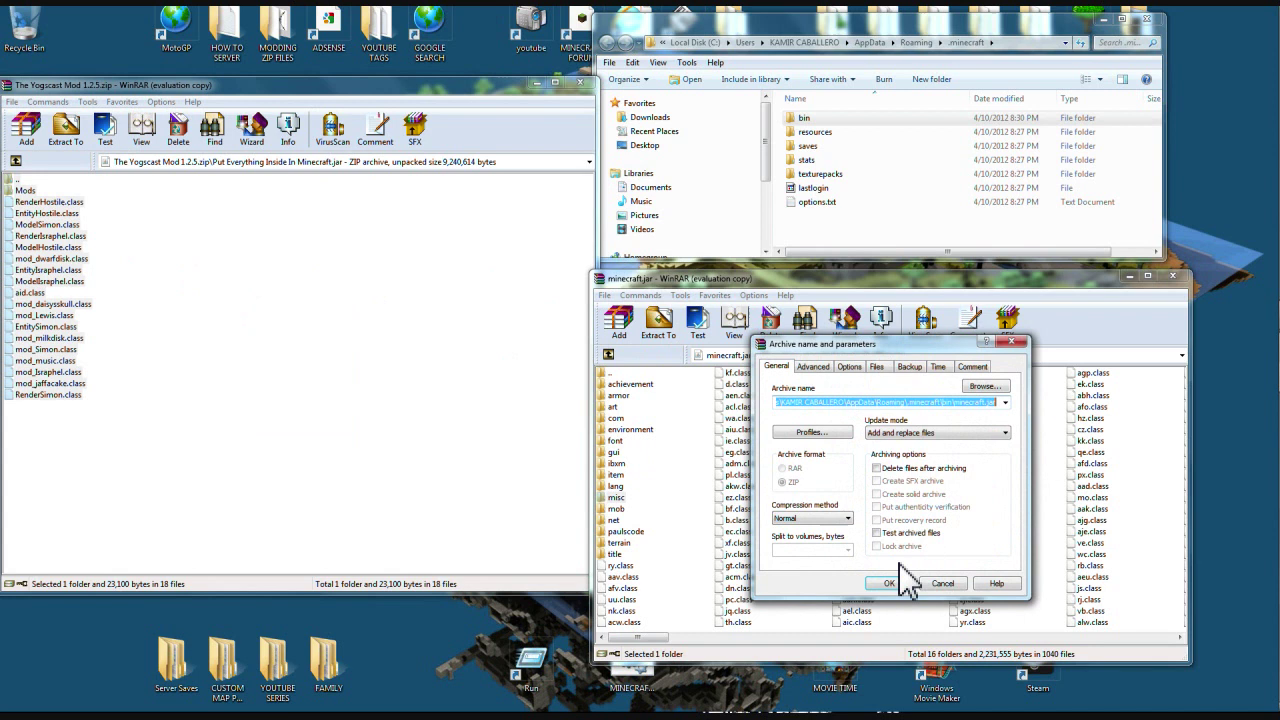
pyautogui.click(891, 586)
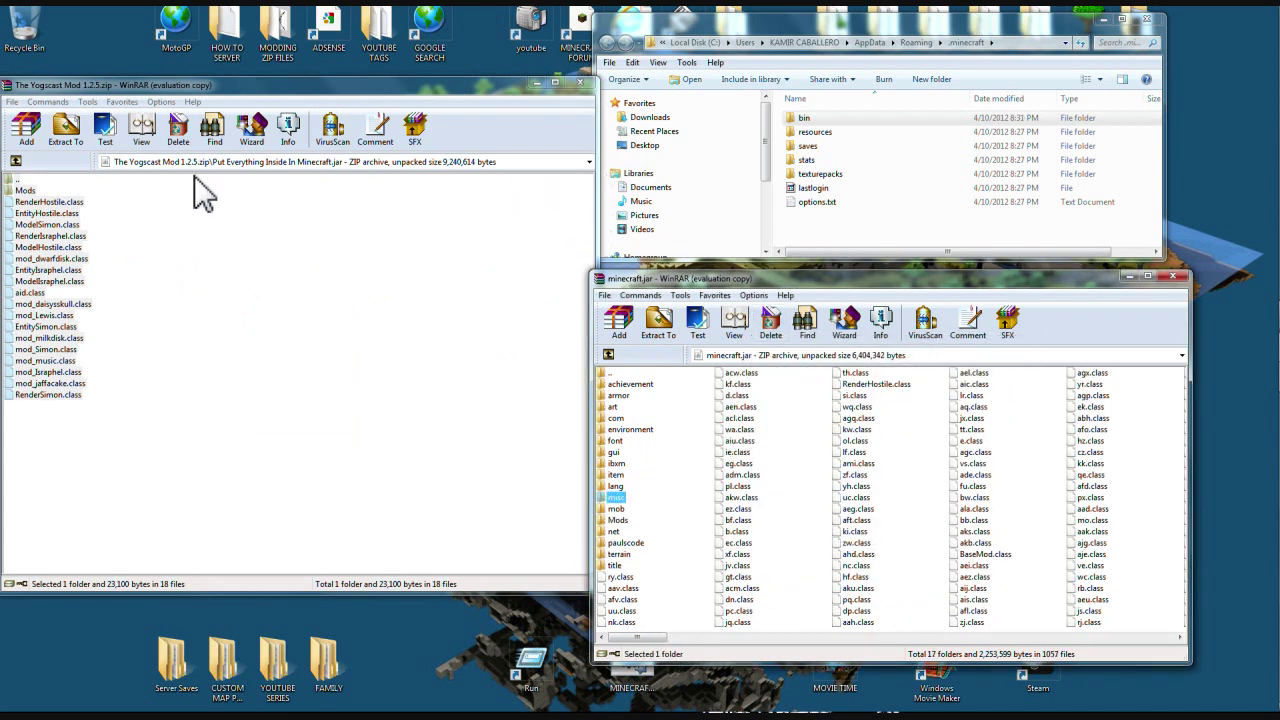
# Step: Copy mod and newsound from the archive's "Put Everything inside in Resources in .minecraft" folder into .minecraft's resources folder, merging newsound
pyautogui.click(15, 162)
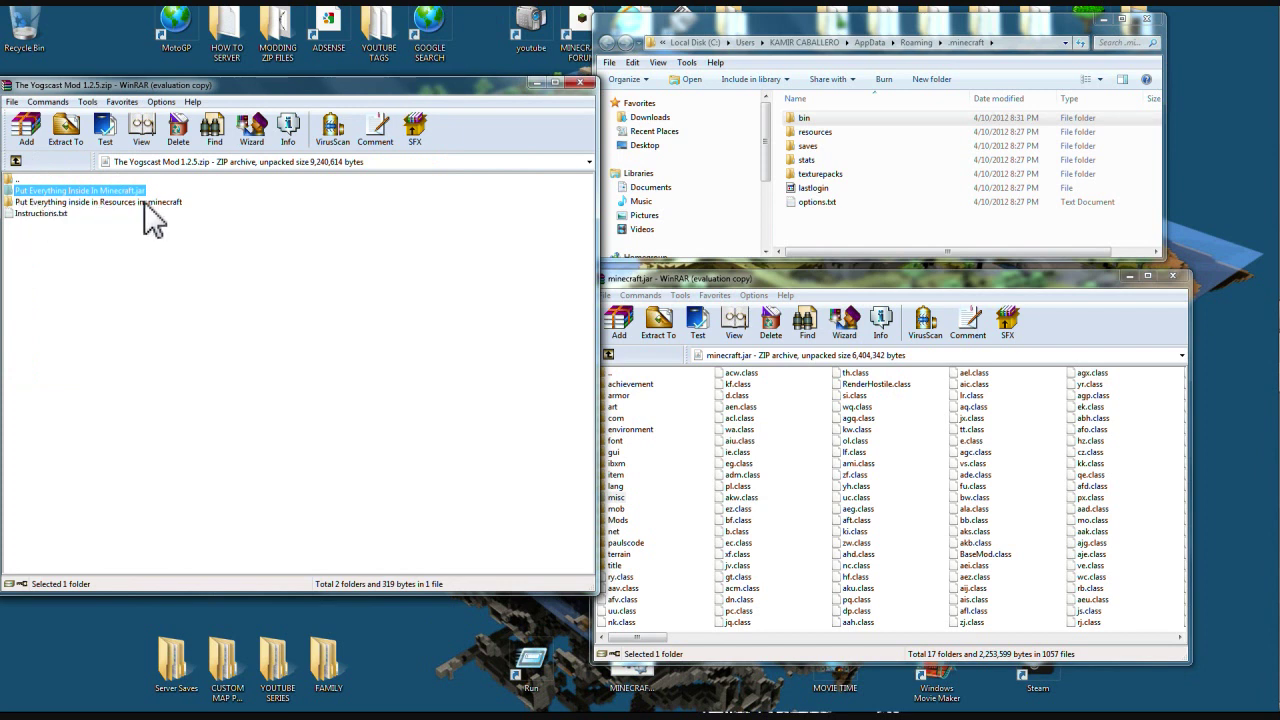
pyautogui.doubleClick(30, 203)
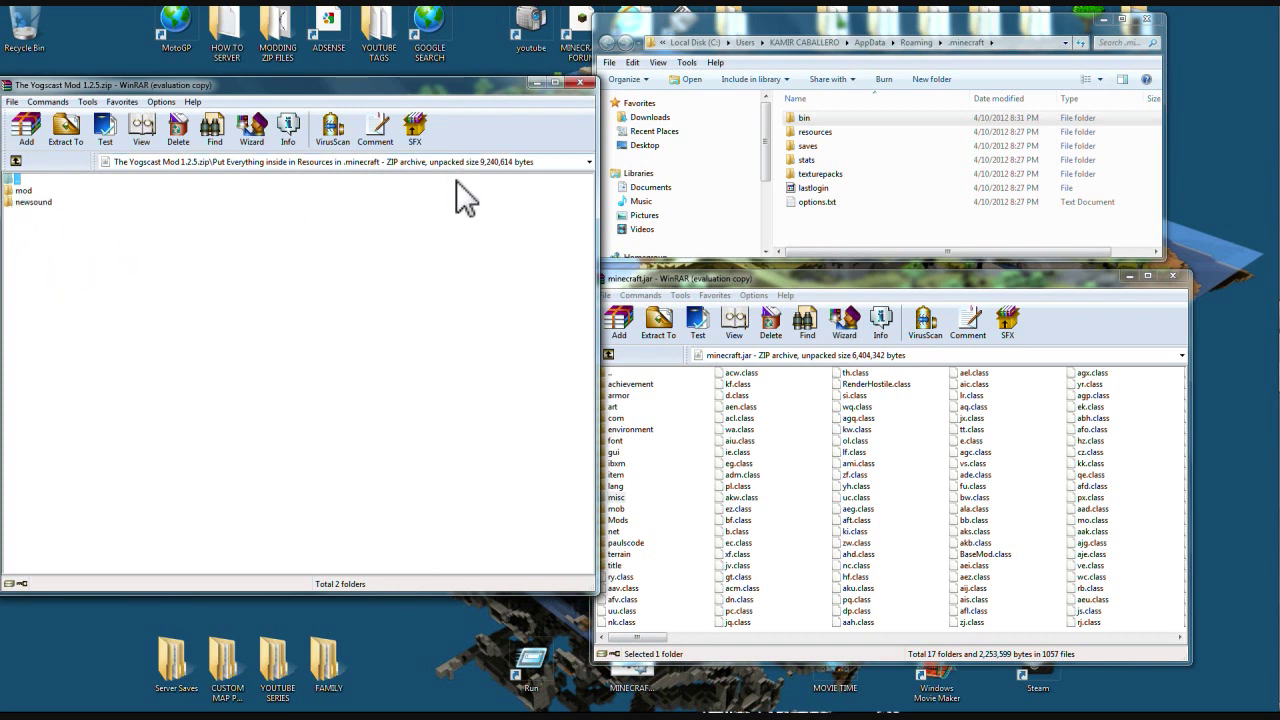
pyautogui.doubleClick(815, 133)
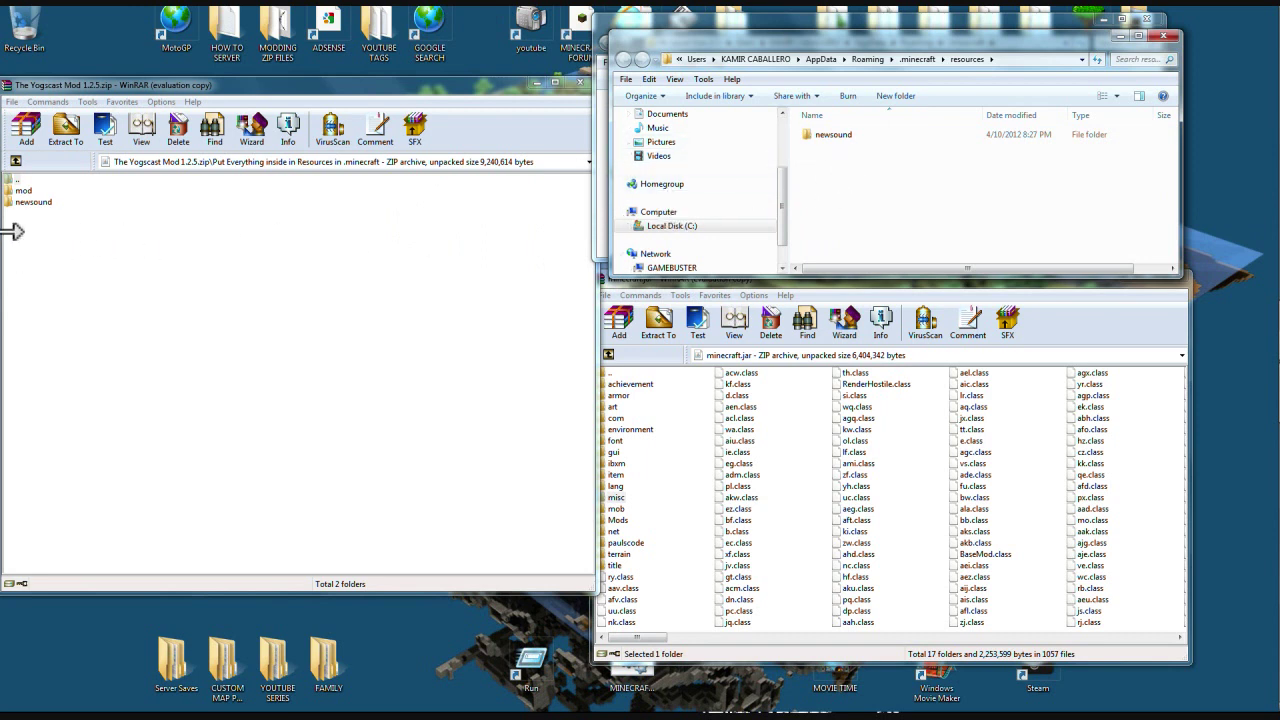
pyautogui.moveTo(14, 250); pyautogui.dragTo(908, 220)
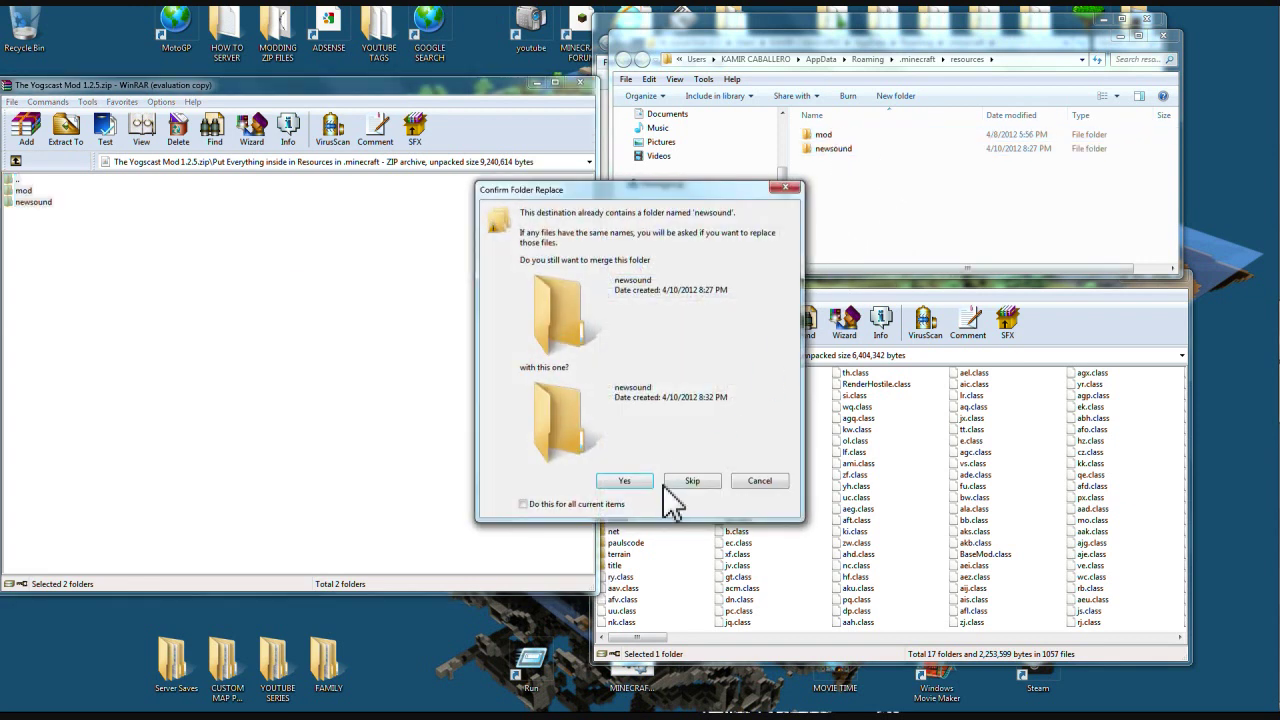
pyautogui.click(631, 480)
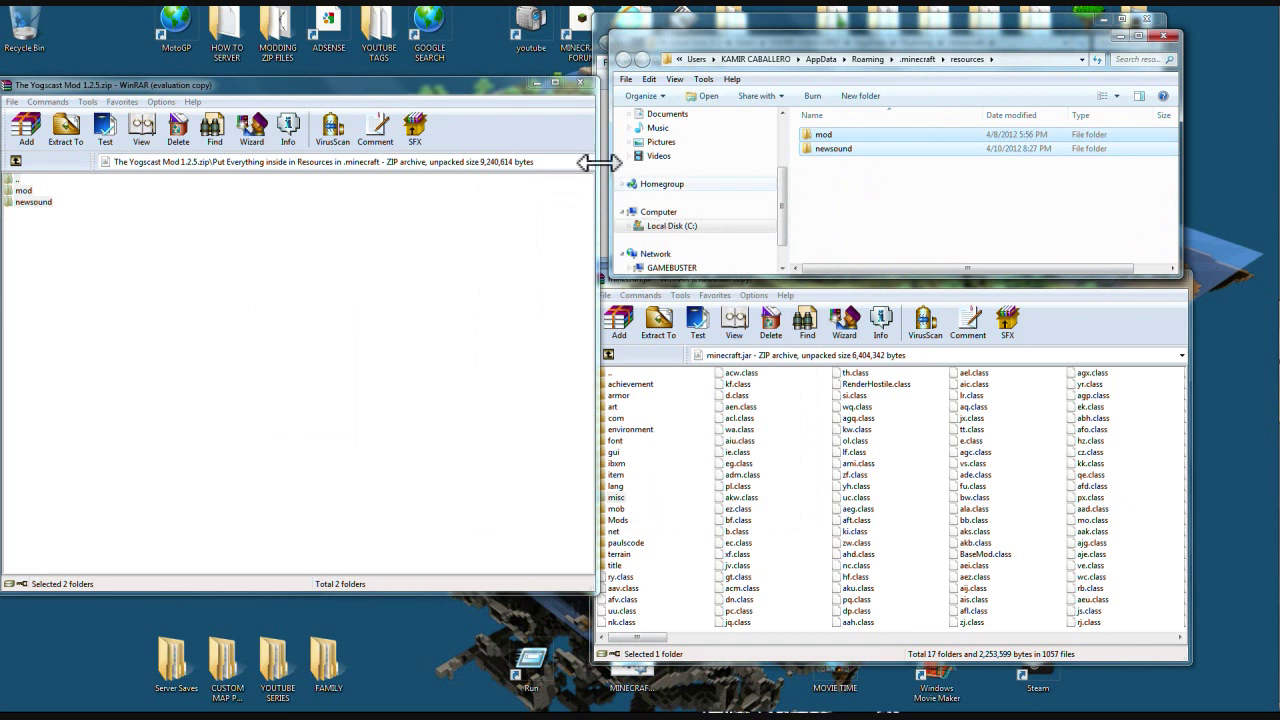
# Step: Close the Yogscast Mod archive, both .minecraft folder windows and the minecraft.jar archive
pyautogui.click(583, 86)
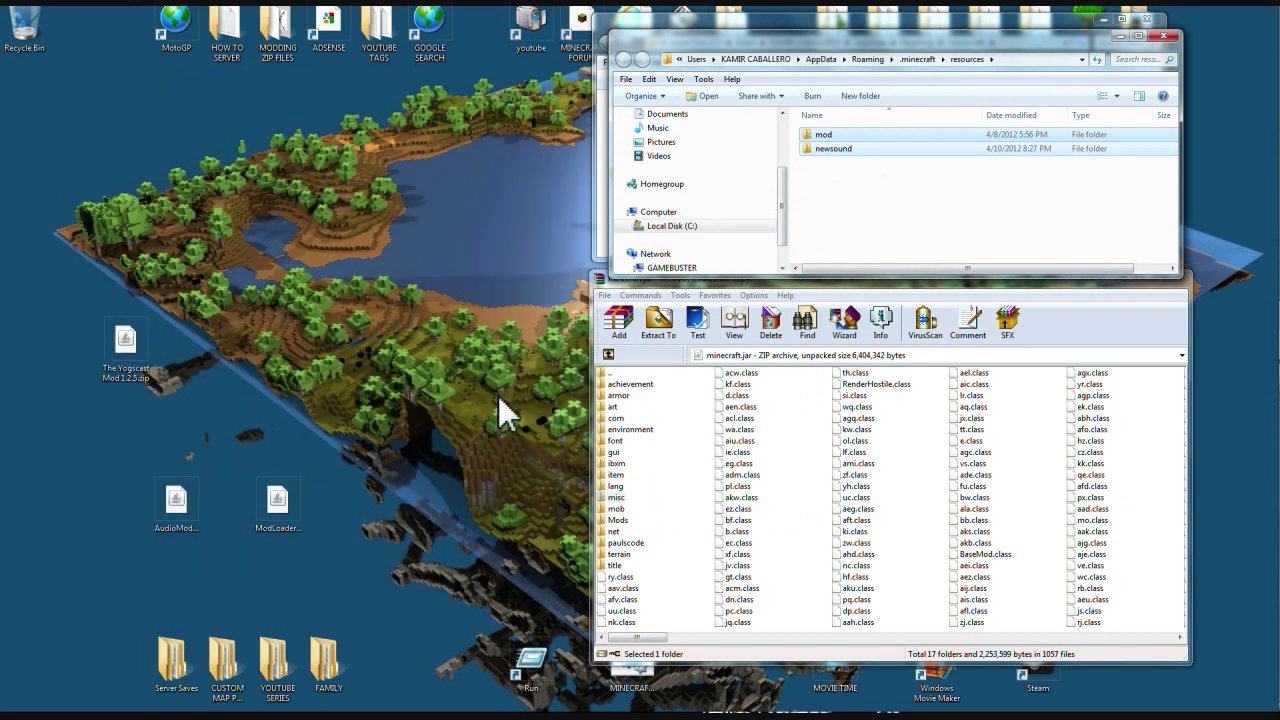
pyautogui.click(1160, 35)
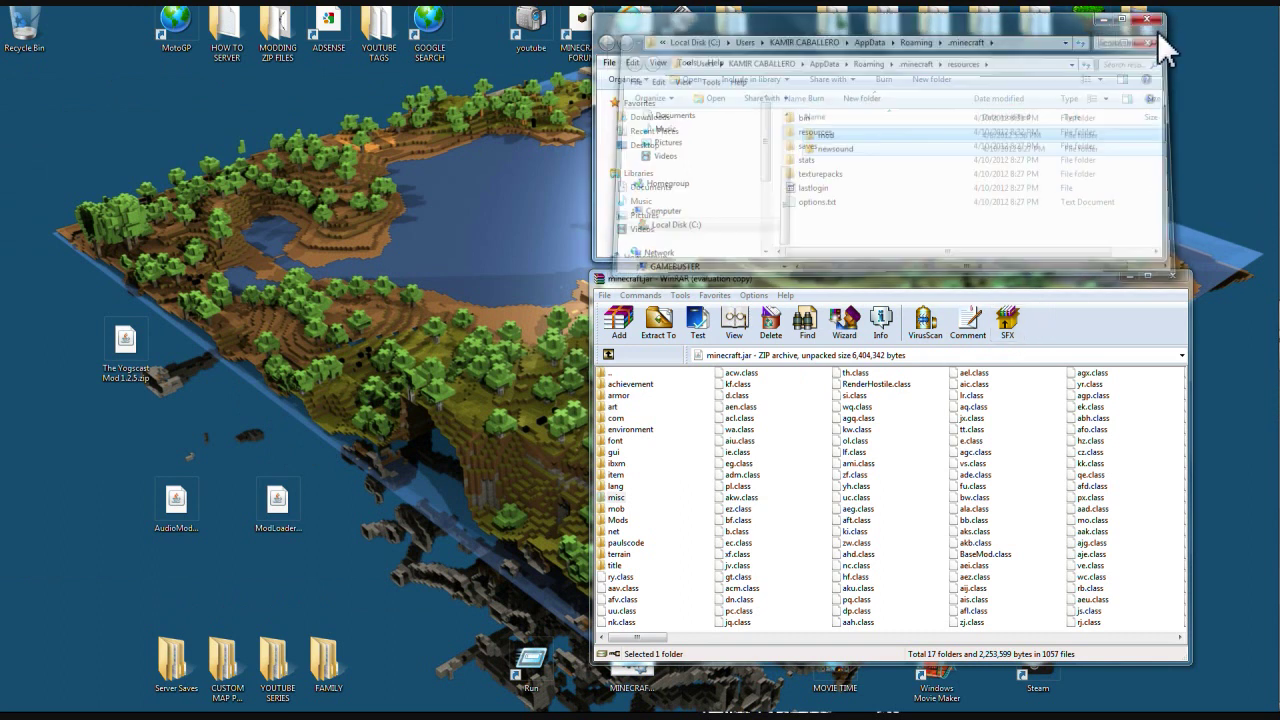
pyautogui.click(1152, 20)
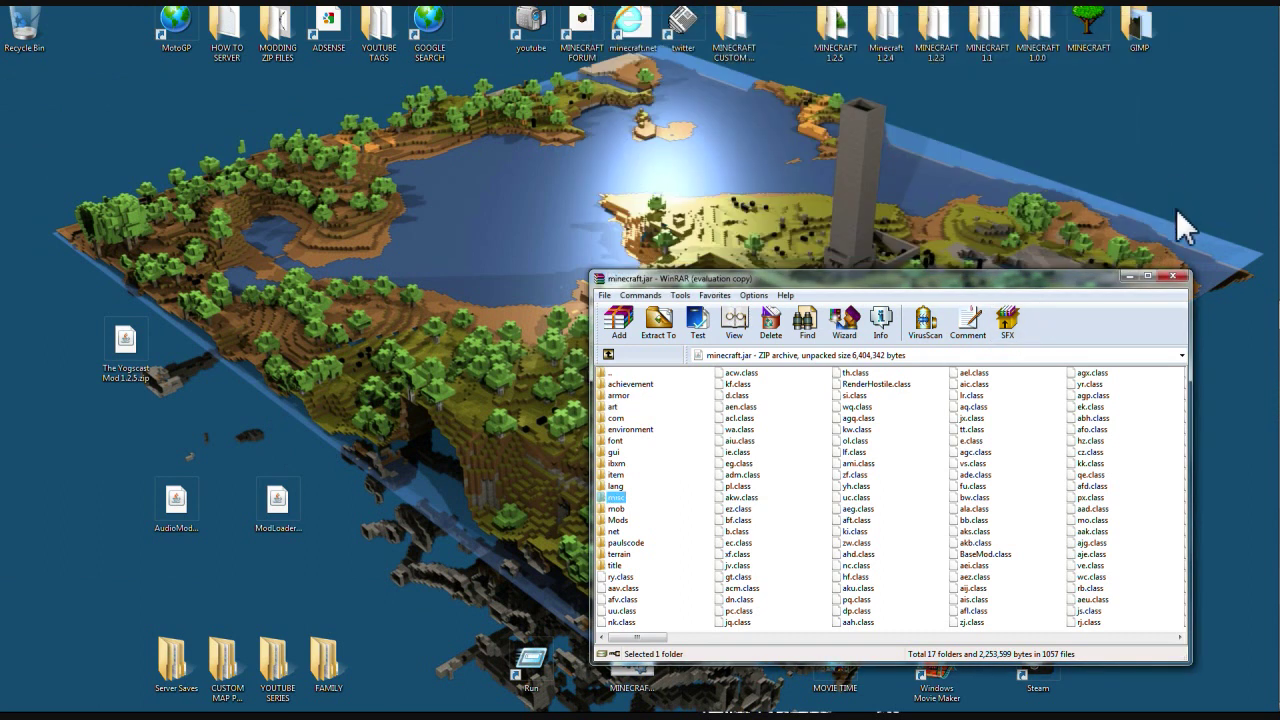
pyautogui.click(1174, 279)
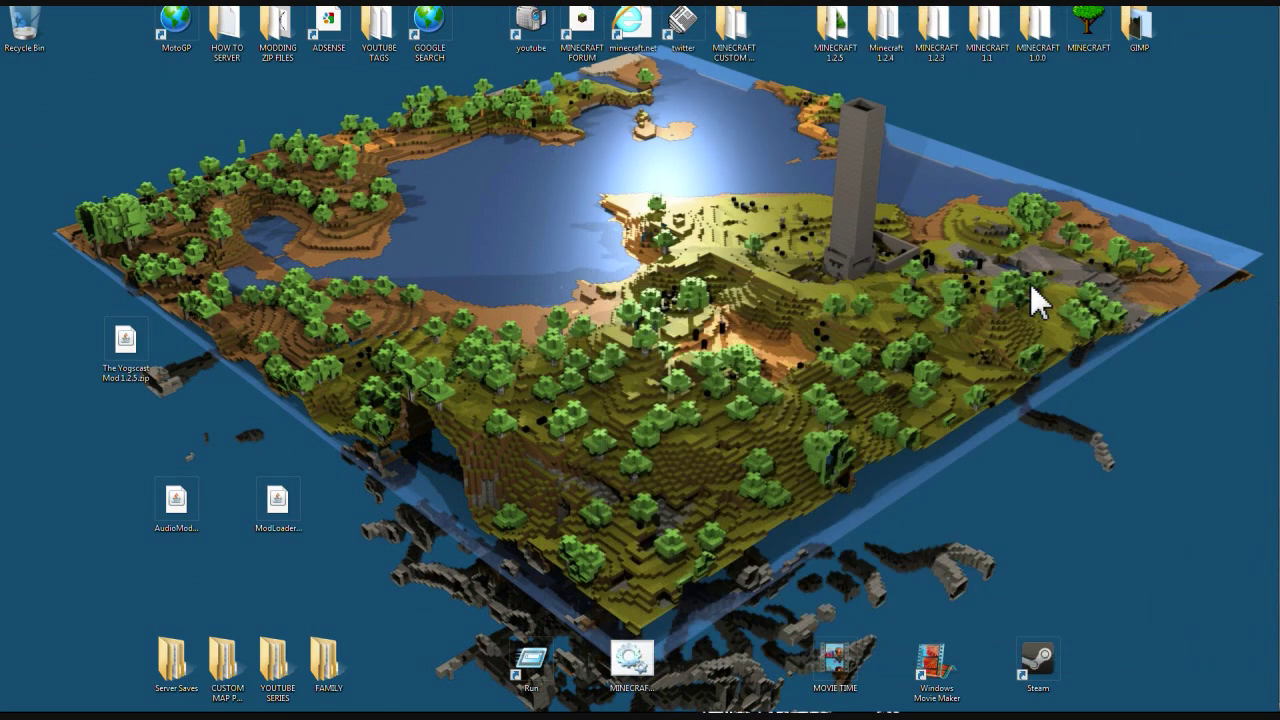
# Step: Switch to Minecraft by starting it from the desktop, and maximize the launcher window
pyautogui.doubleClick(632, 683)
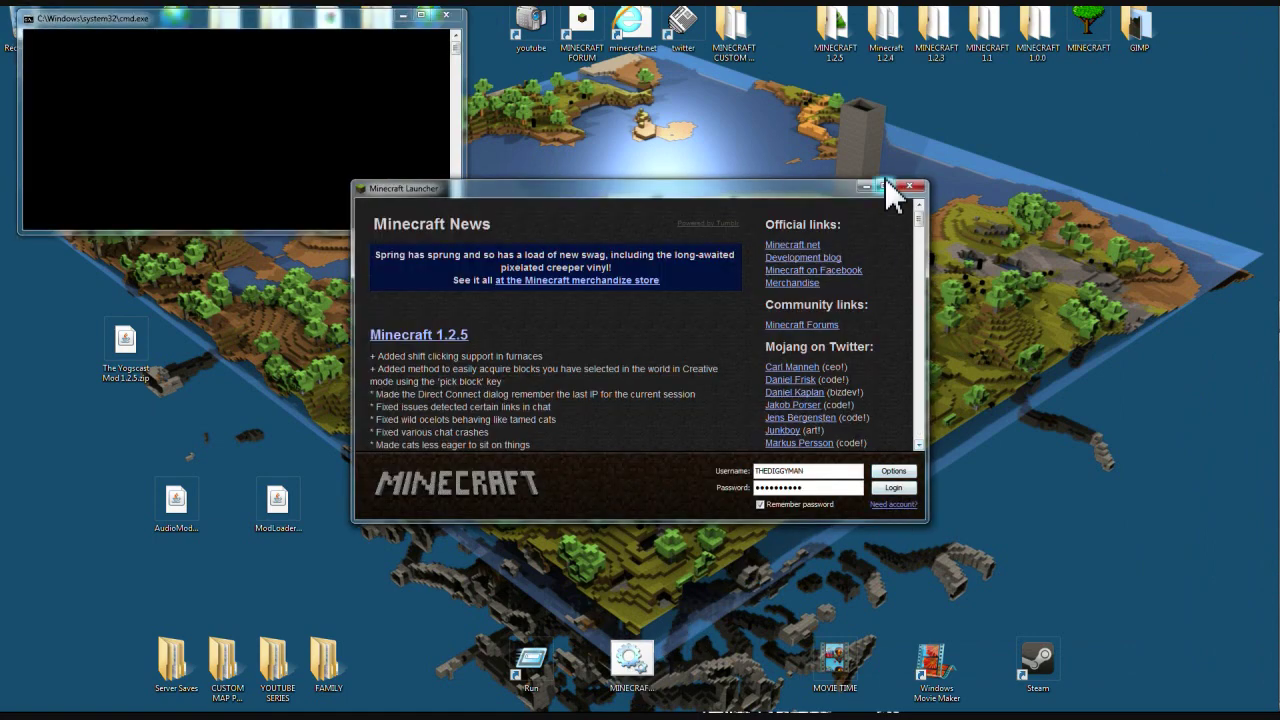
pyautogui.click(884, 187)
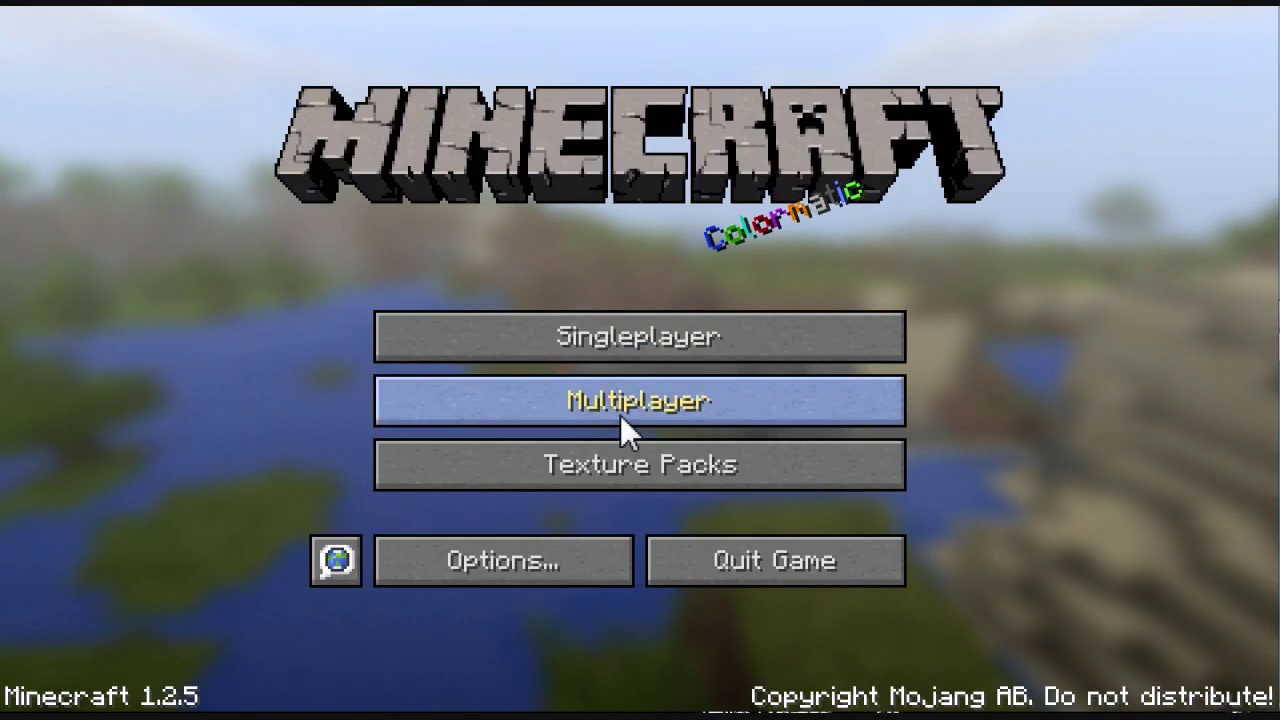
# Step: Create a new singleplayer world named New World in Creative game mode
pyautogui.click(633, 350)
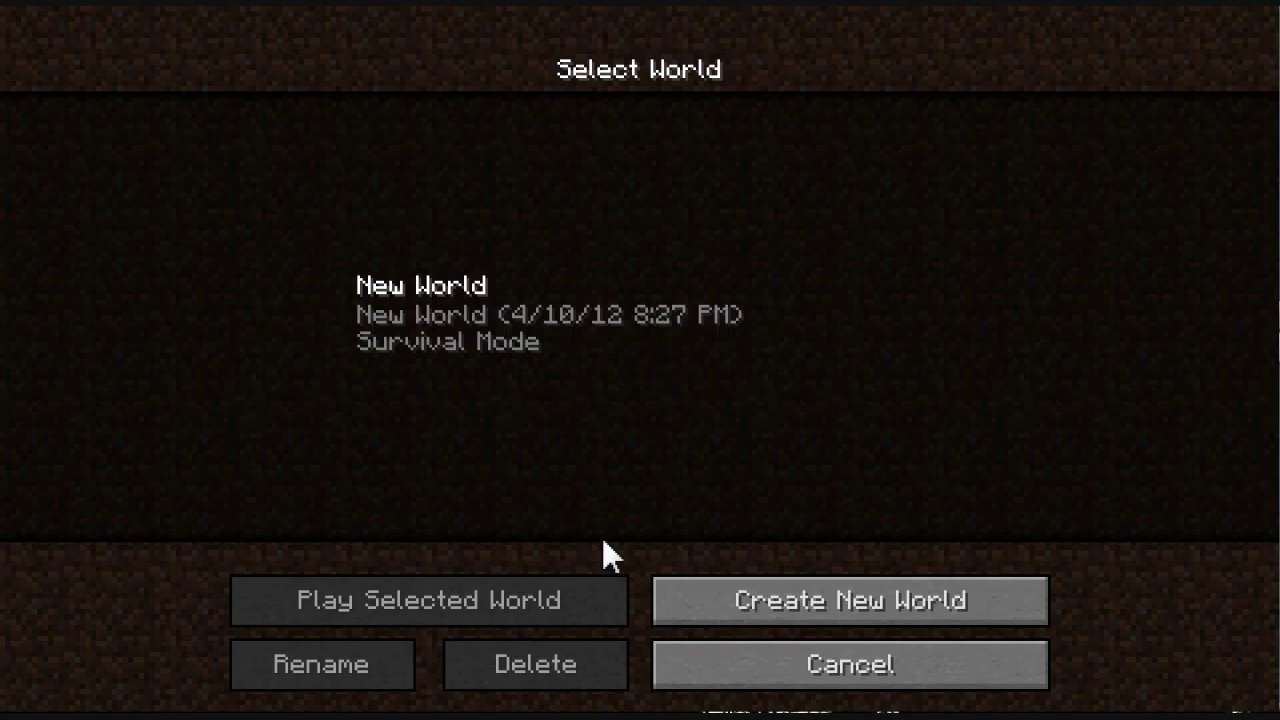
pyautogui.click(746, 607)
pyautogui.click(645, 309)
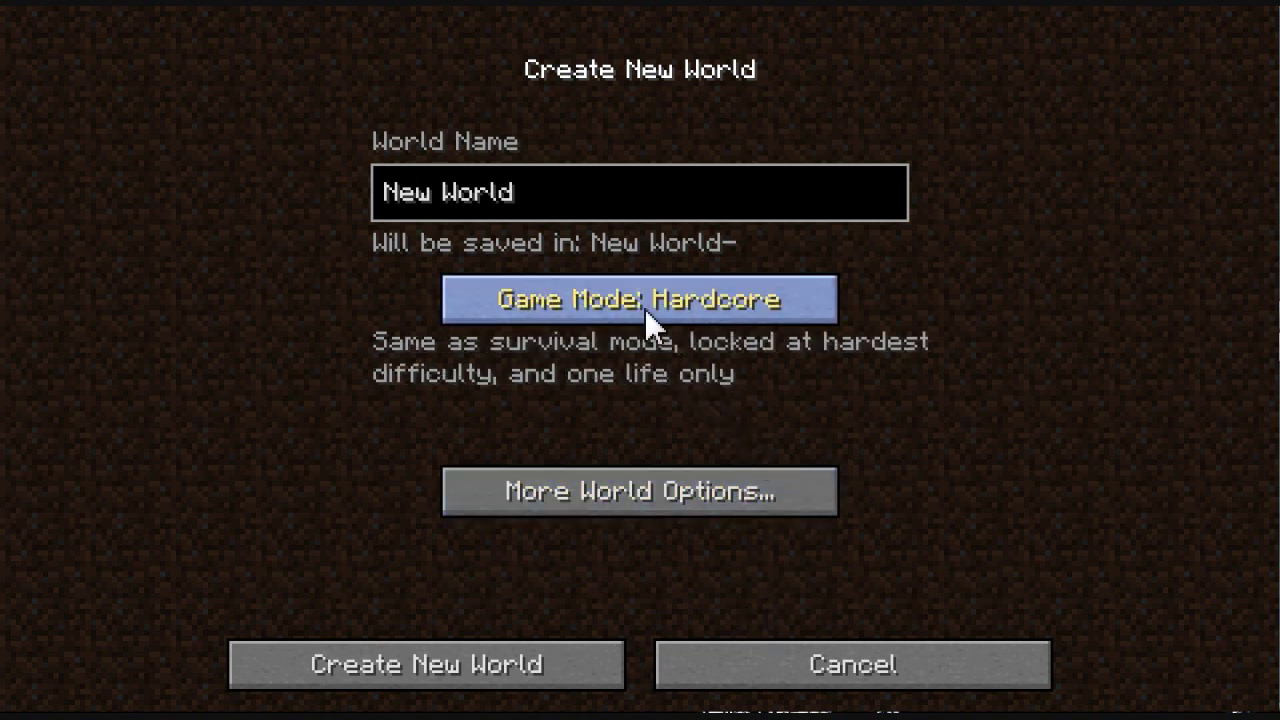
pyautogui.click(645, 309)
pyautogui.click(426, 686)
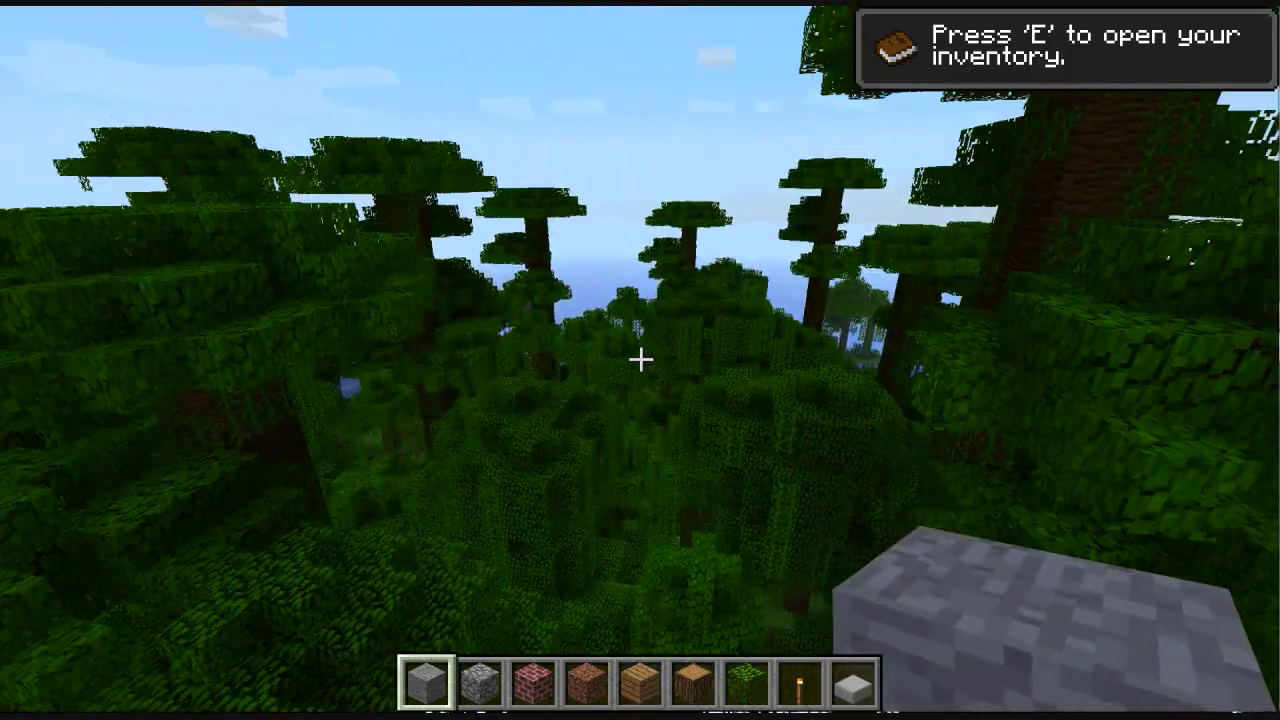
# Step: Browse the creative Item Selection inventory down to the discs and spawn eggs and back up, and close it
pyautogui.press('e')
pyautogui.scroll(-8, 646, 471)
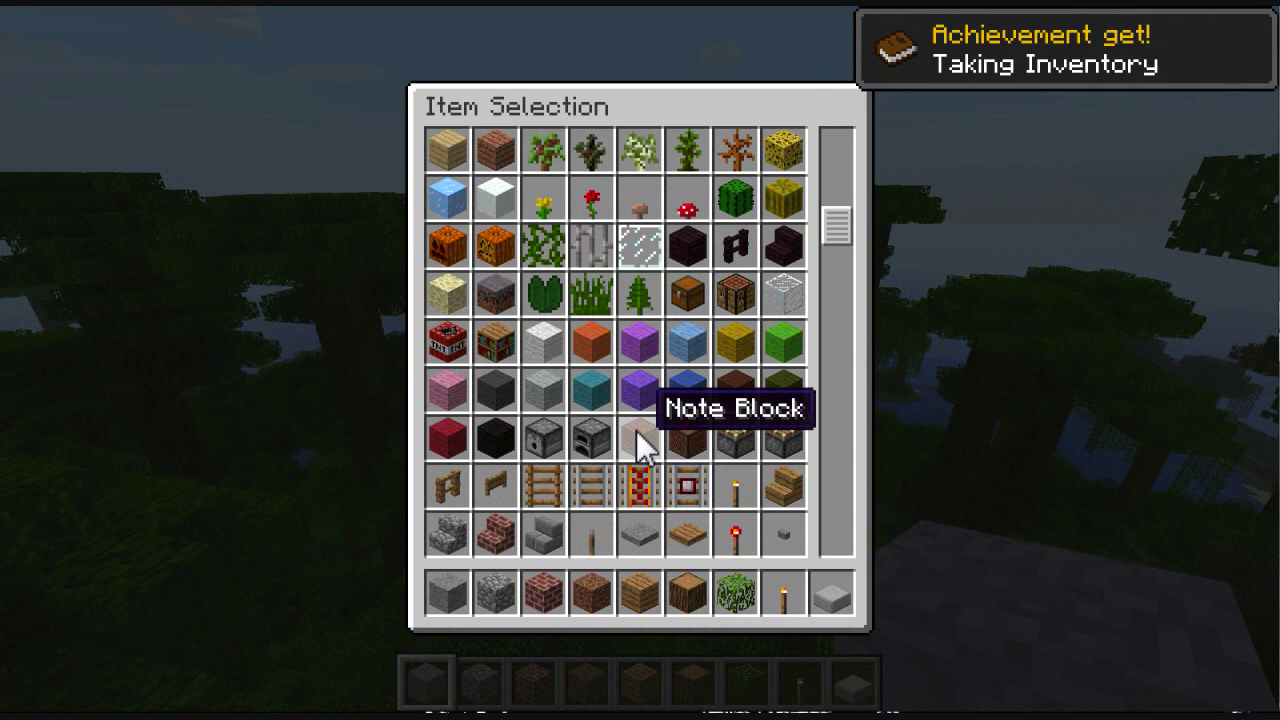
pyautogui.scroll(-15, 640, 445)
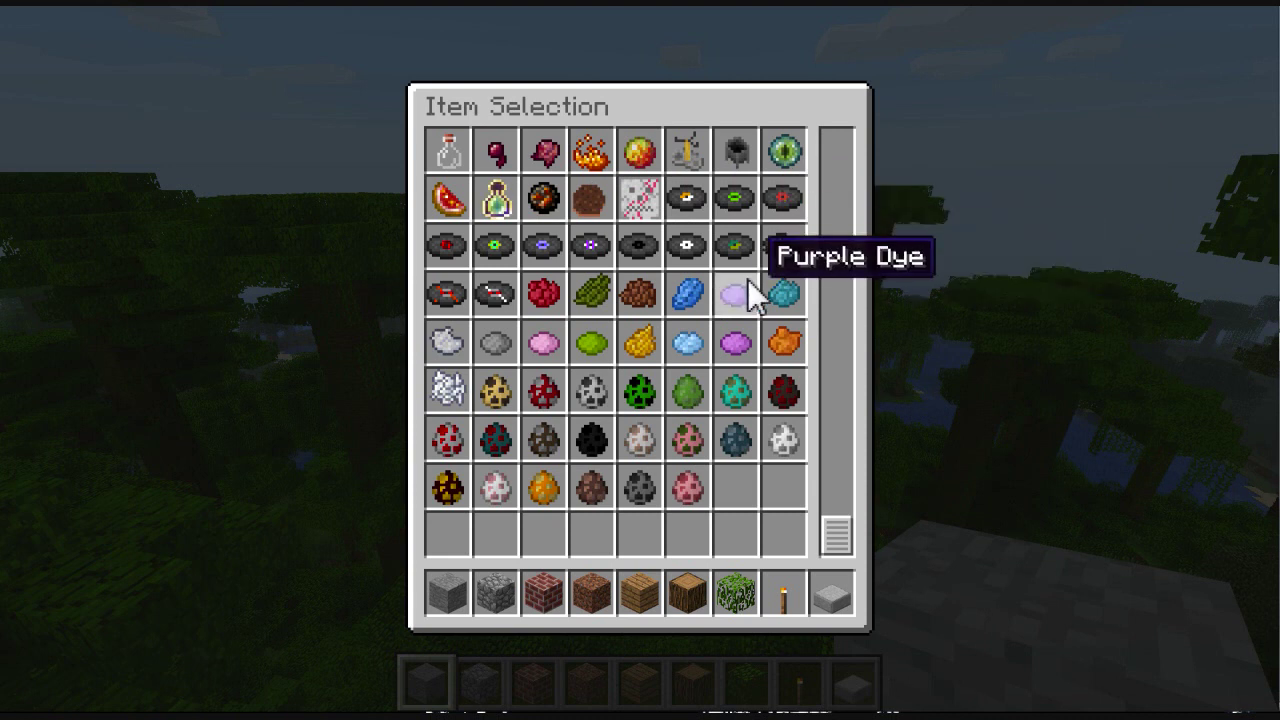
pyautogui.scroll(3, 700, 330)
pyautogui.scroll(8, 698, 344)
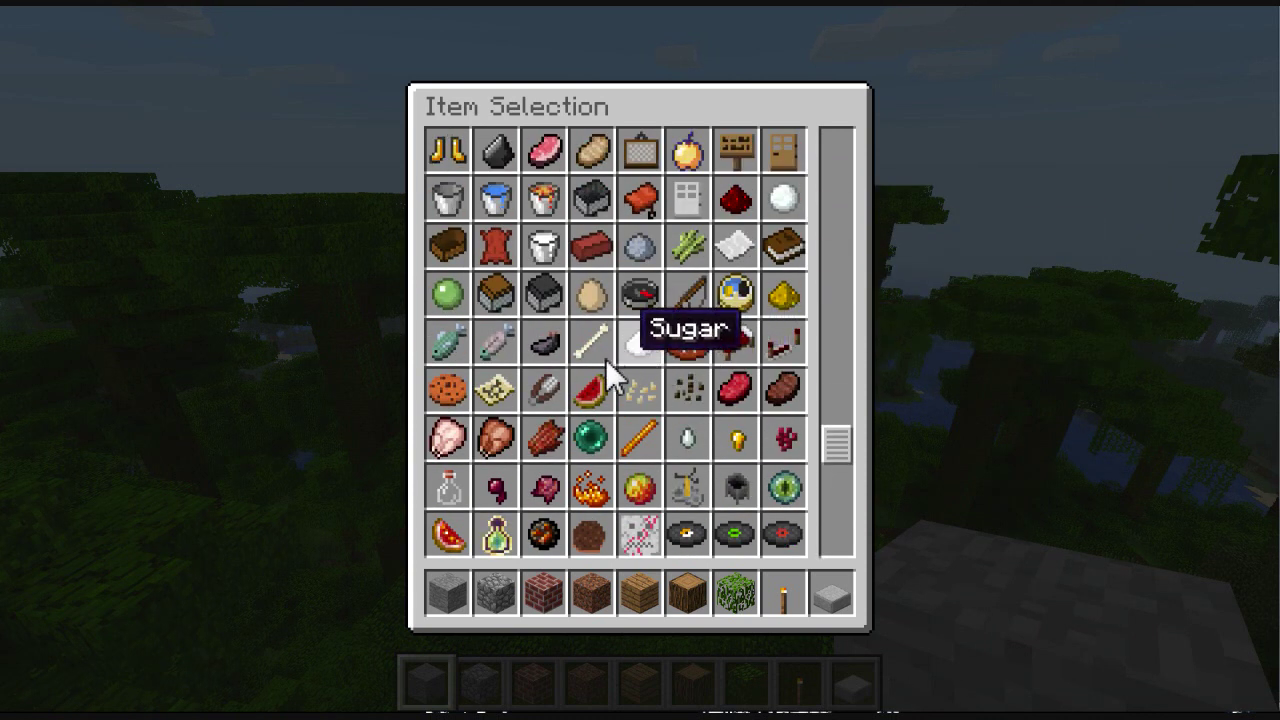
pyautogui.scroll(9, 624, 383)
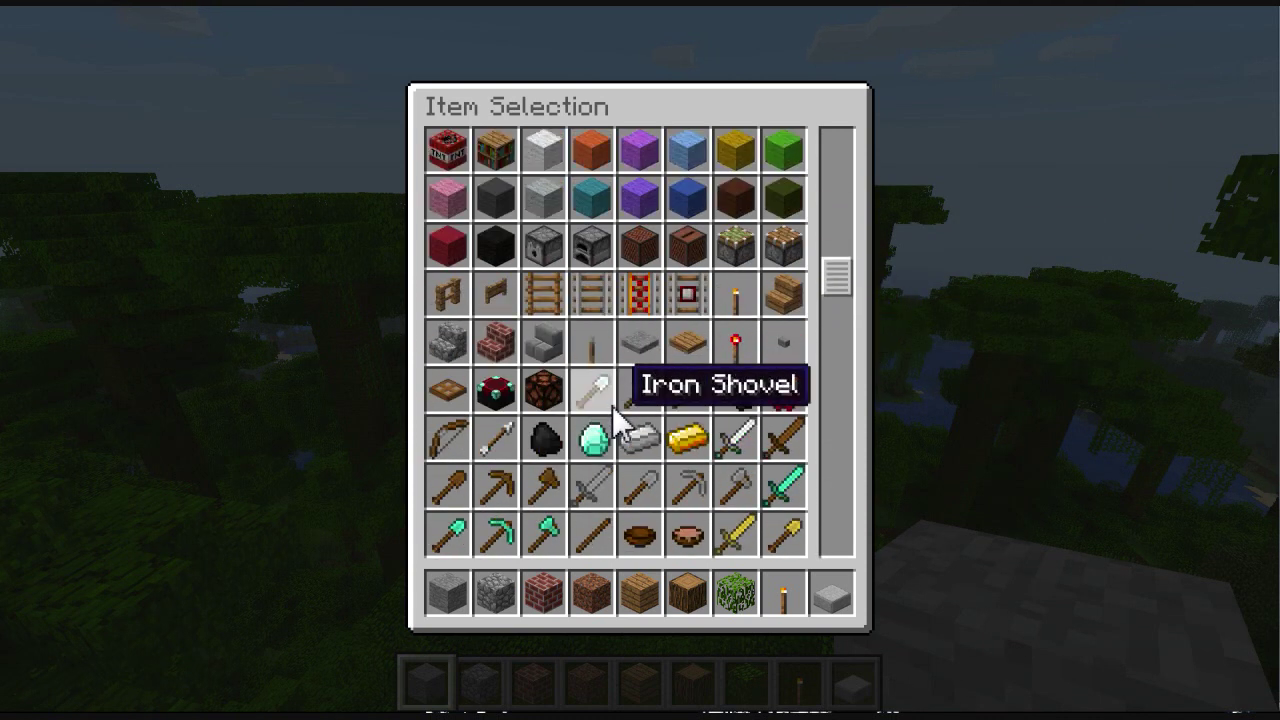
pyautogui.press('e')
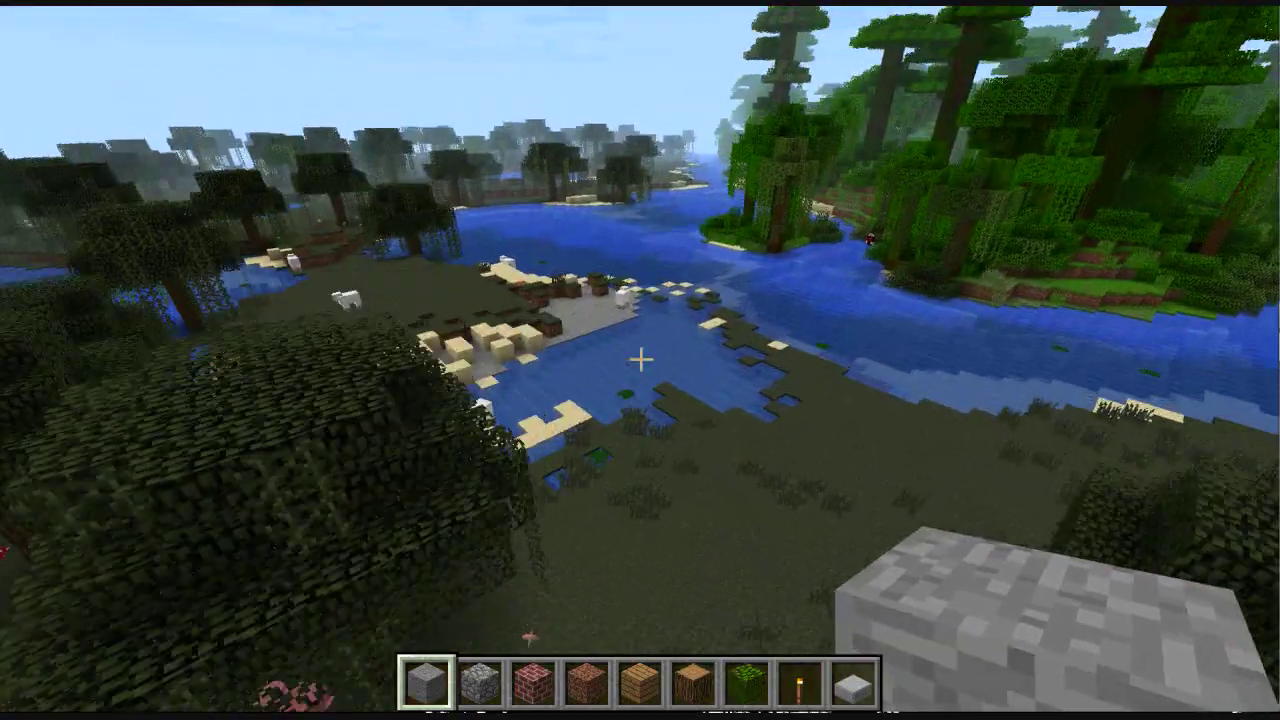
# Step: Explore the swamp area around the water and view the player character from the front in third person
pyautogui.press('w')
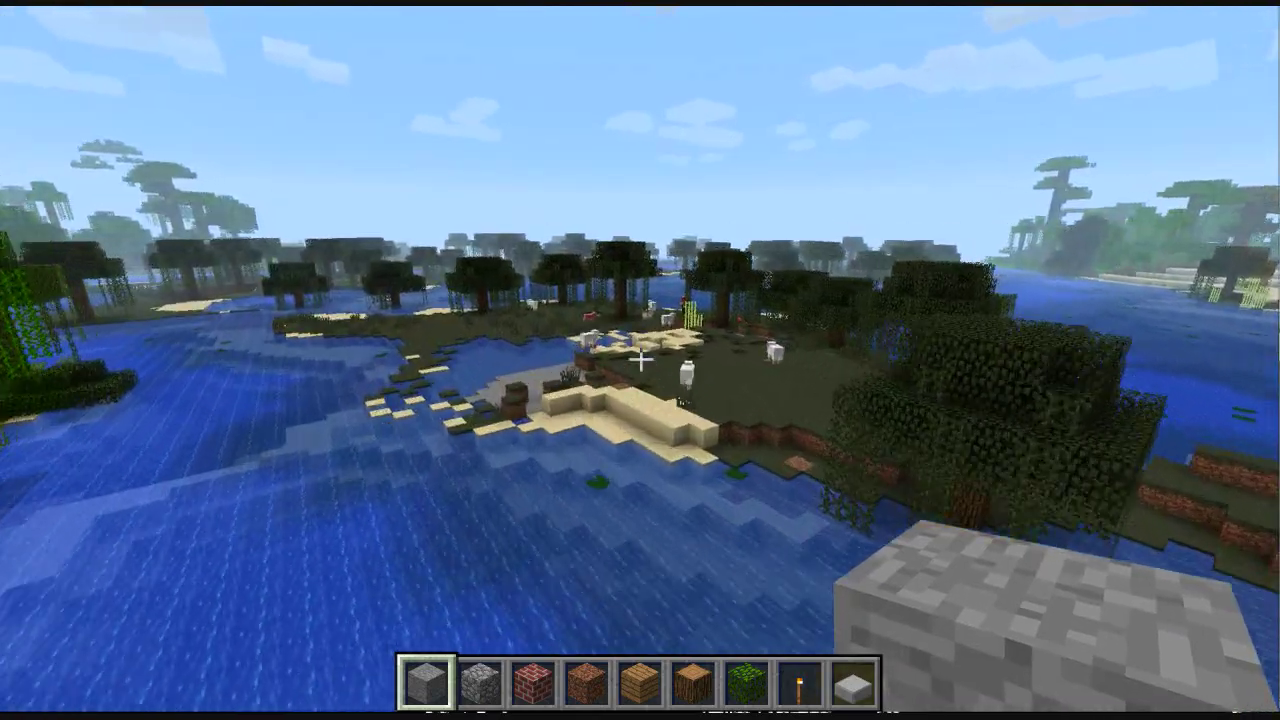
pyautogui.press('w')
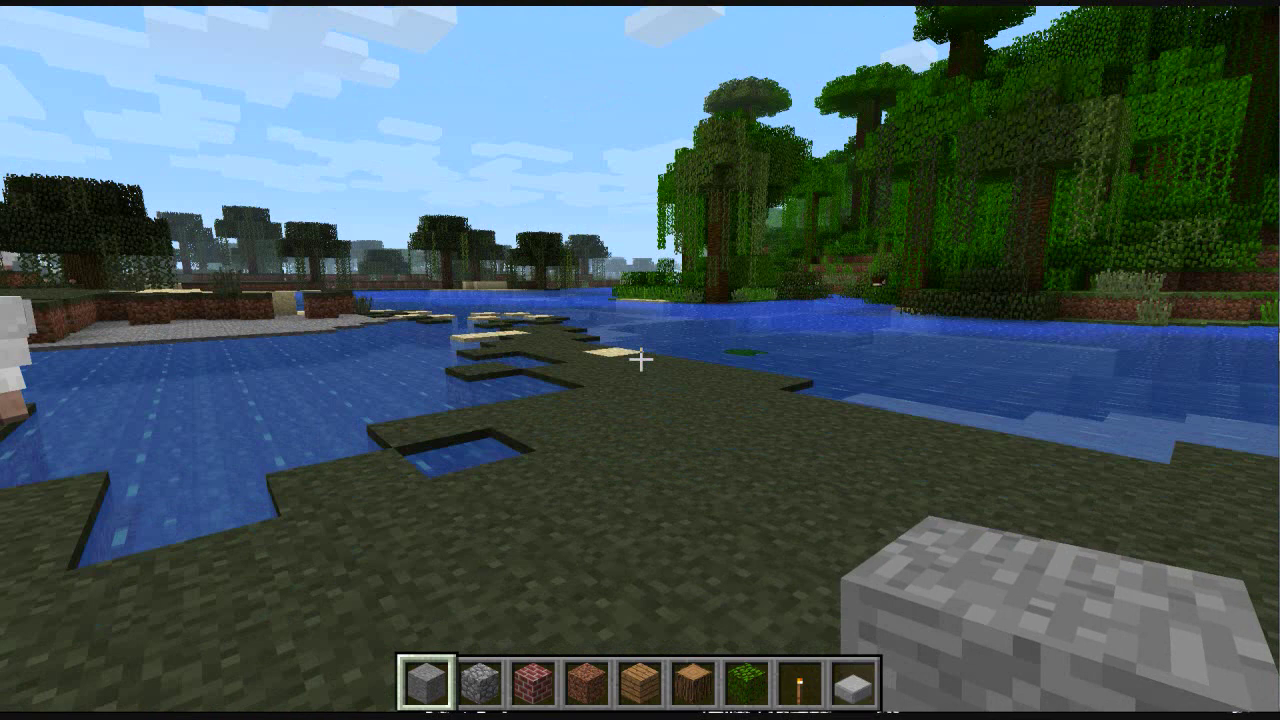
pyautogui.press('F5')
pyautogui.press('F5')
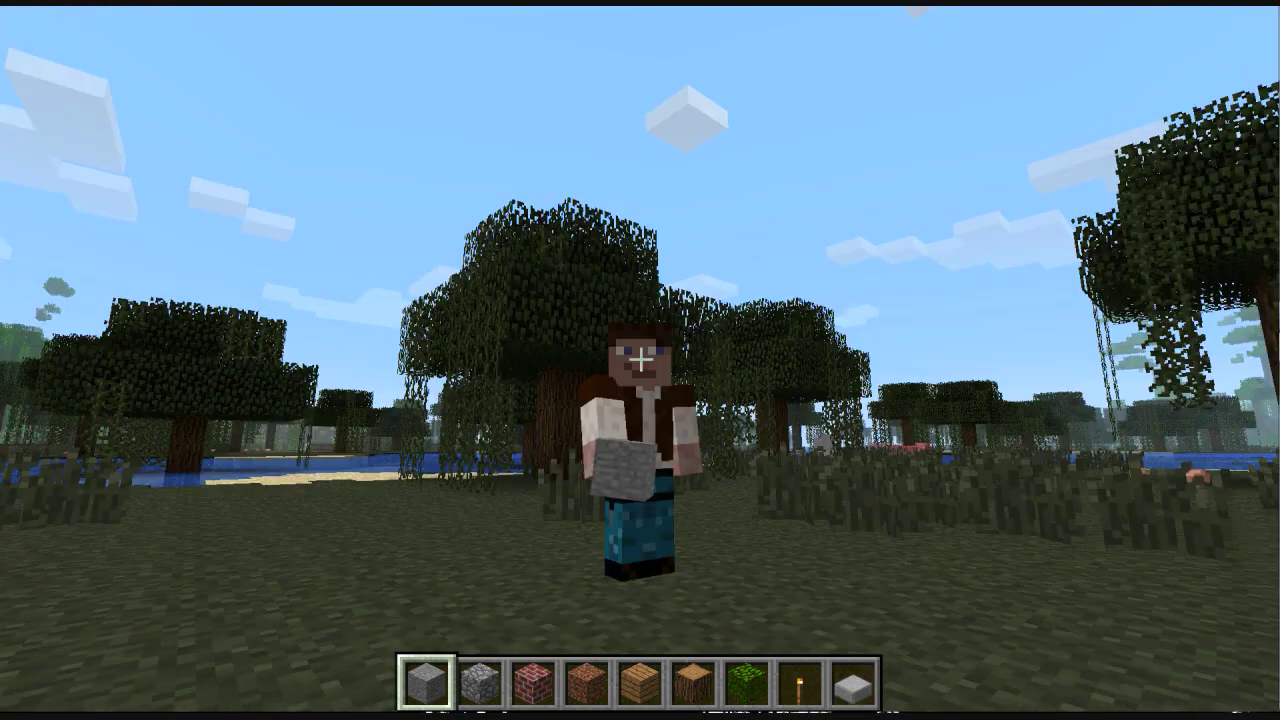
pyautogui.press('F5')
pyautogui.press('F5')
pyautogui.press('F5')
pyautogui.press('F5')
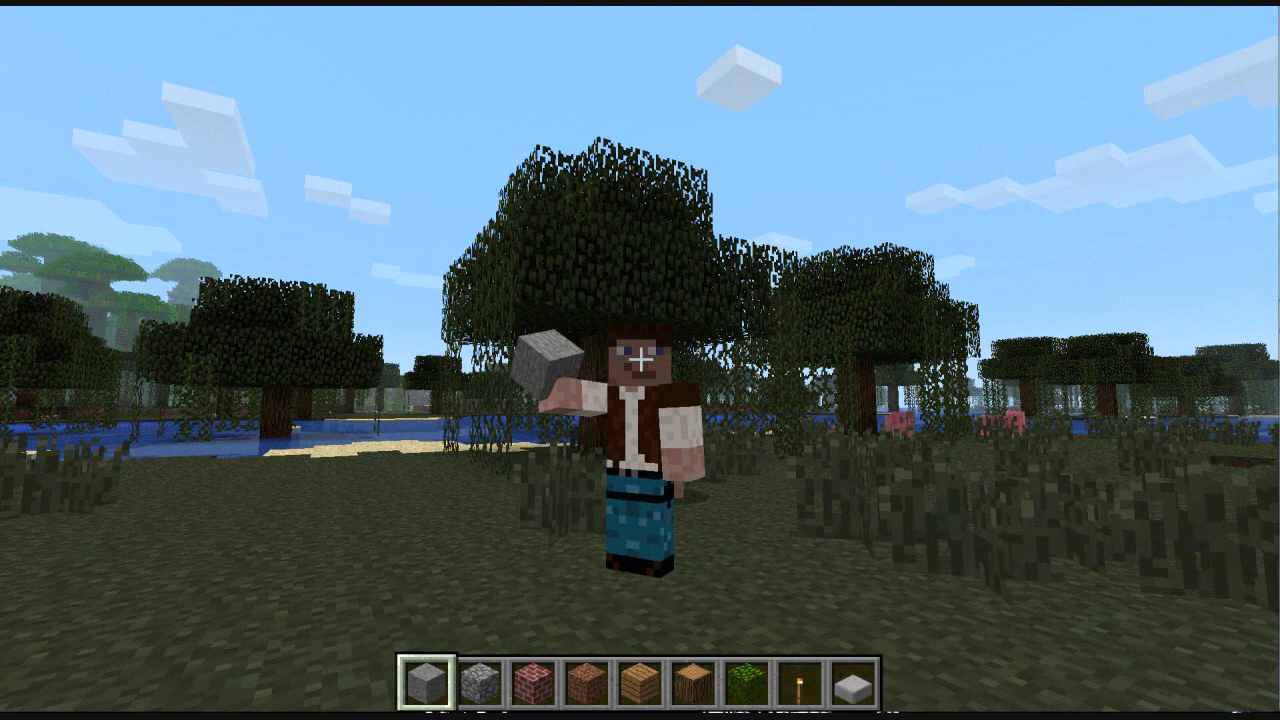
pyautogui.press('w')
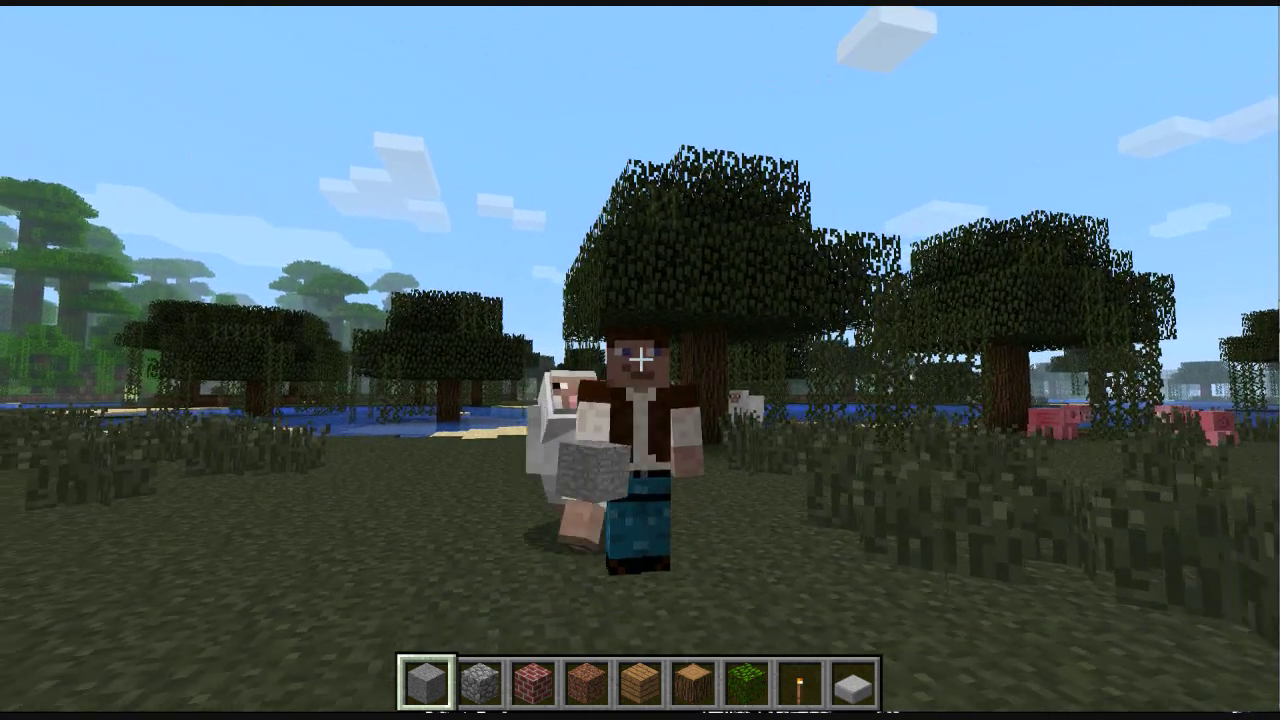